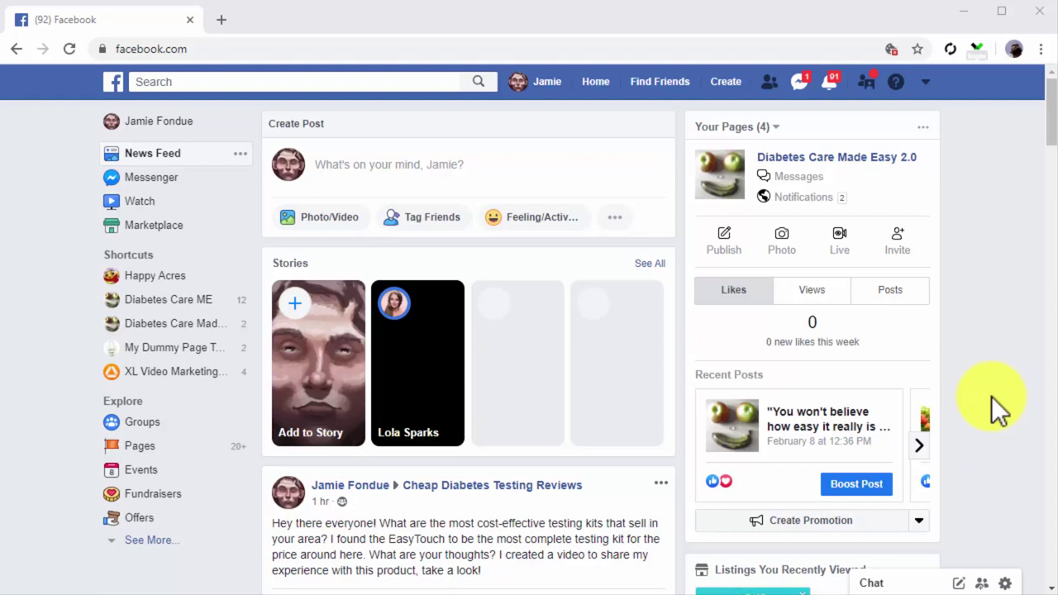
Load the pasted Ads Manager campaign creation URL to reach the marketing objective choices.
click(574, 48)
text(https://www.facebook.com/adsmanager/creation)
key(Return)
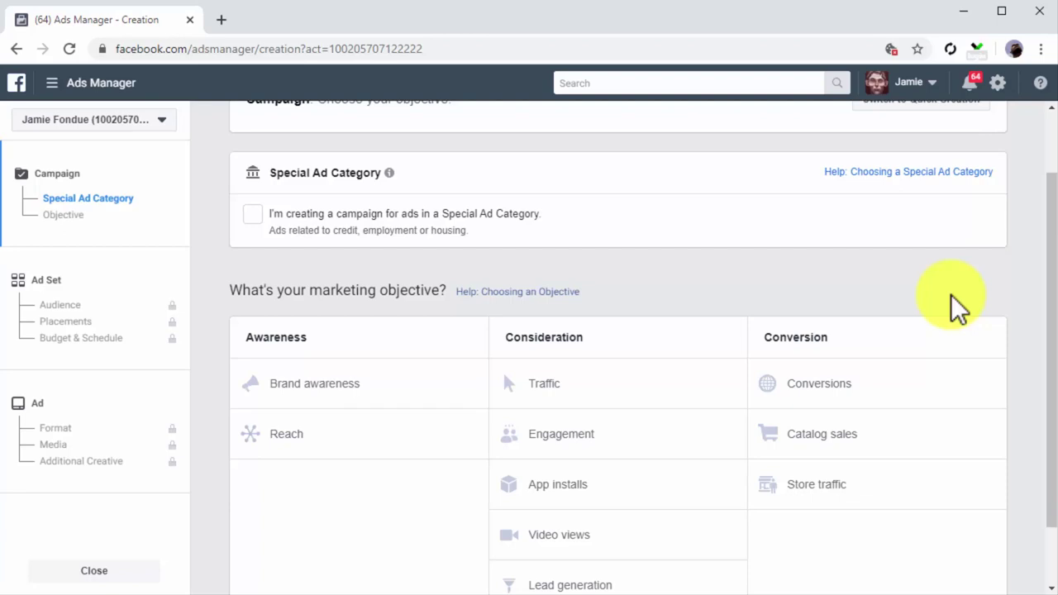
Choose the Traffic objective and name the campaign 'My FB Traffic Campaign'.
click(632, 373)
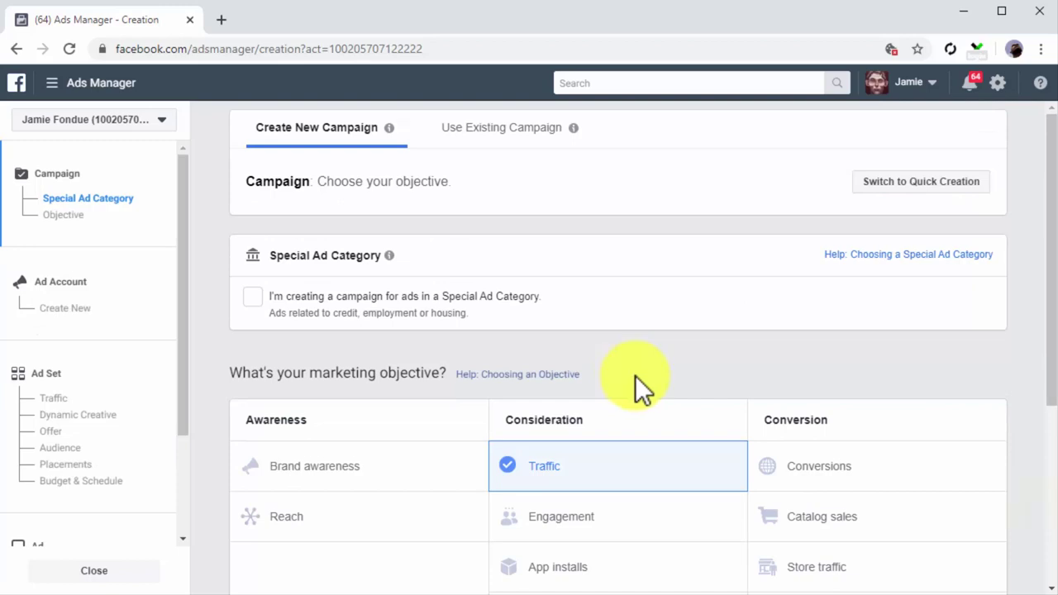
click(783, 421)
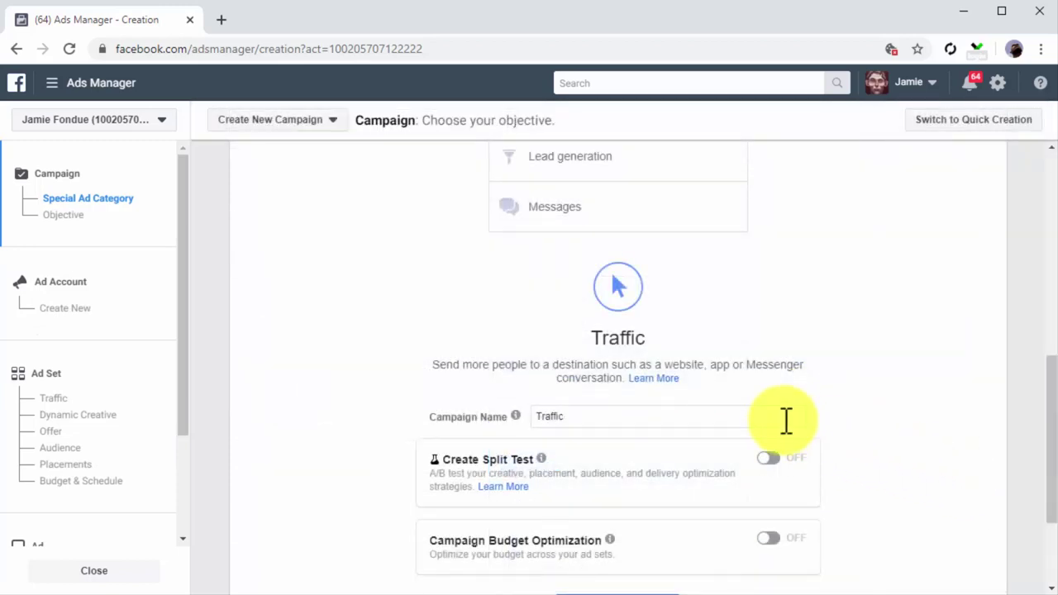
key(ctrl+a)
text(My FB Traffic Campaign)
scroll(893, 456, down, 1)
scroll(892, 456, down, 1)
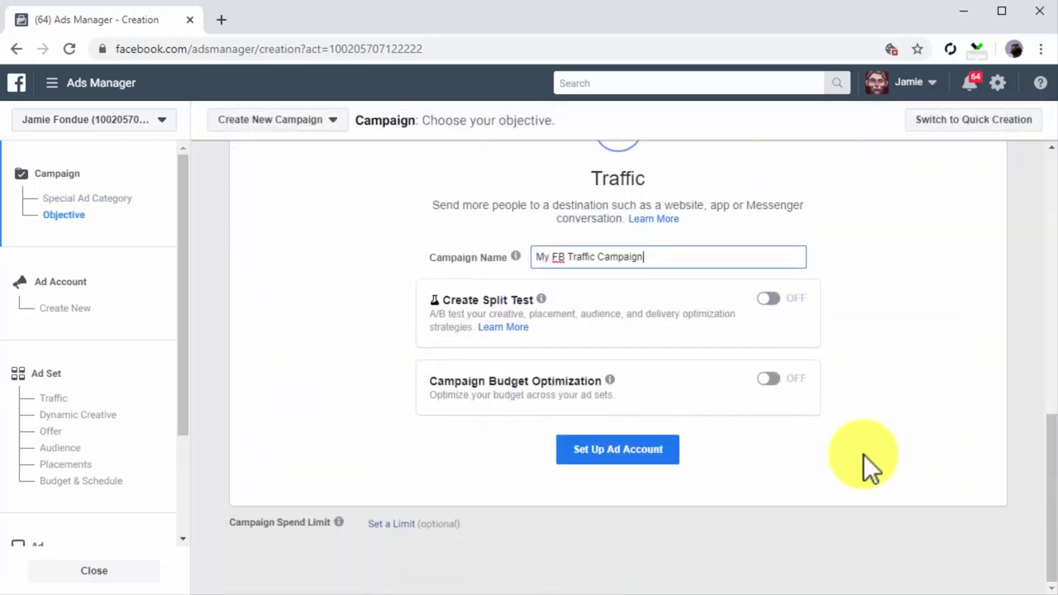
Confirm the ad account settings, including time zone, and proceed to the ad set.
click(654, 446)
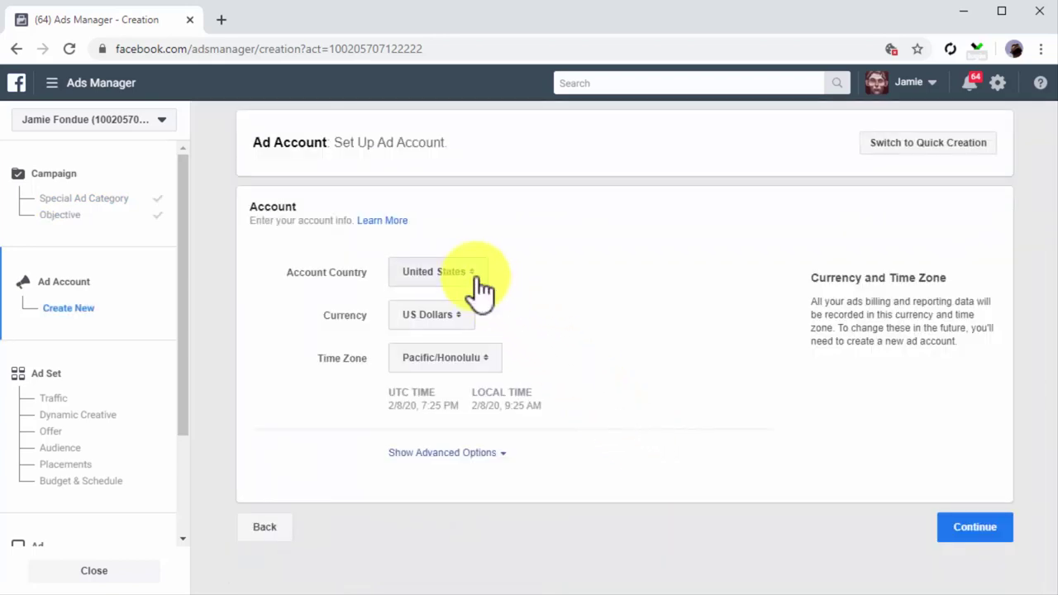
click(441, 361)
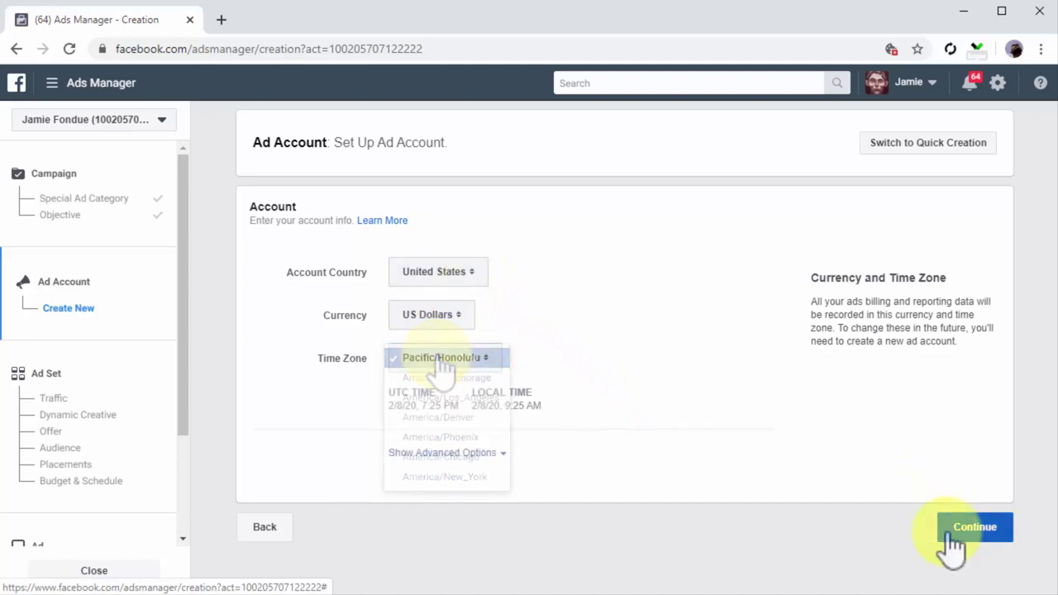
click(958, 533)
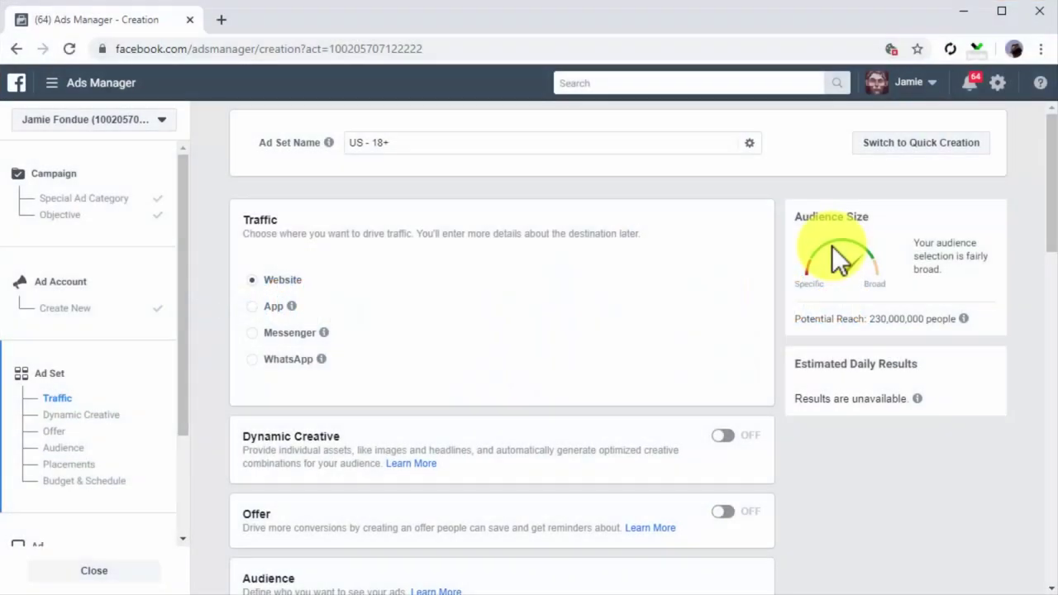
Rename the ad set to 'FB Traffic Ad Set' and choose Website as the traffic destination.
click(524, 143)
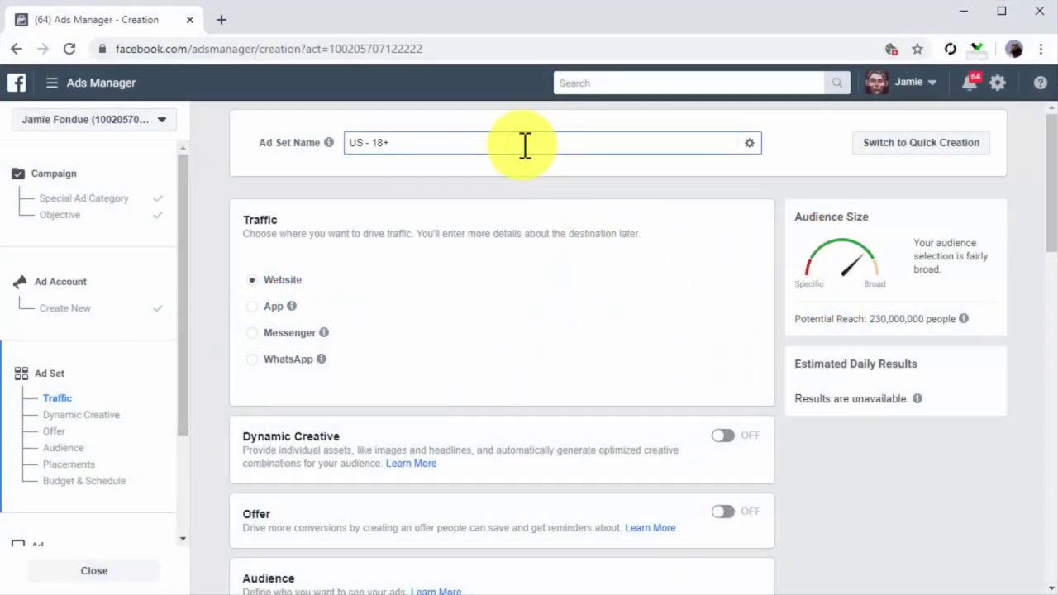
key(BackSpace)
key(BackSpace)
key(BackSpace)
key(BackSpace)
key(BackSpace)
key(BackSpace)
key(BackSpace)
key(BackSpace)
text(FB Traffic Ad Set)
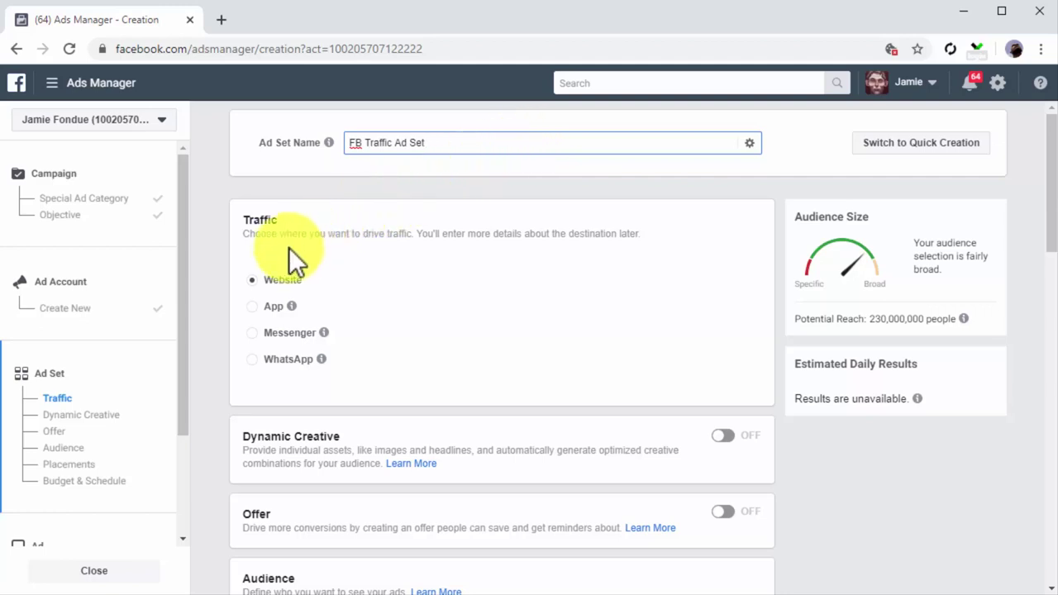
click(249, 282)
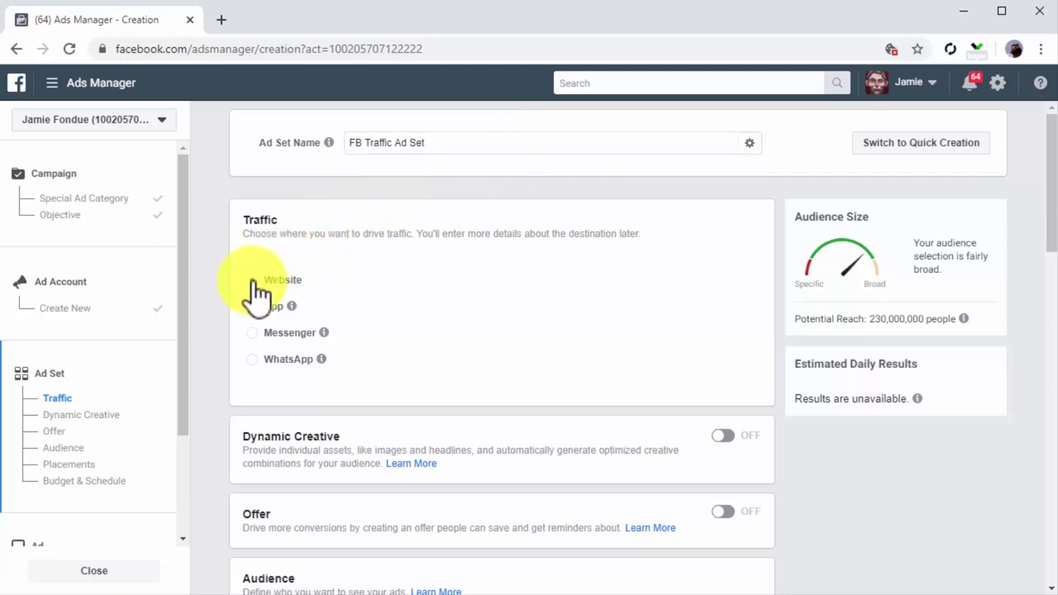
scroll(768, 425, down, 1)
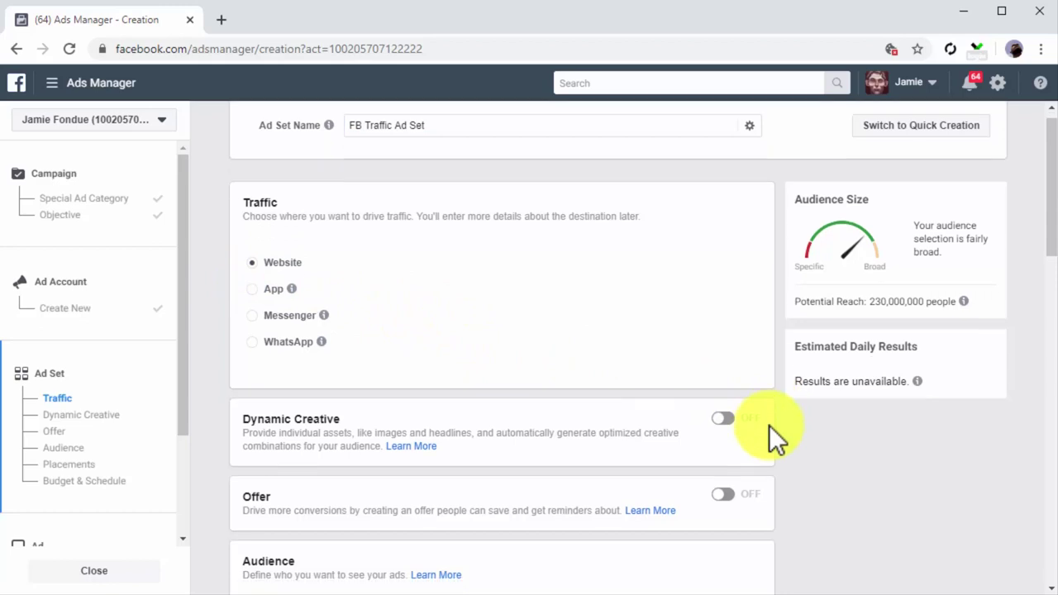
scroll(768, 425, down, 4)
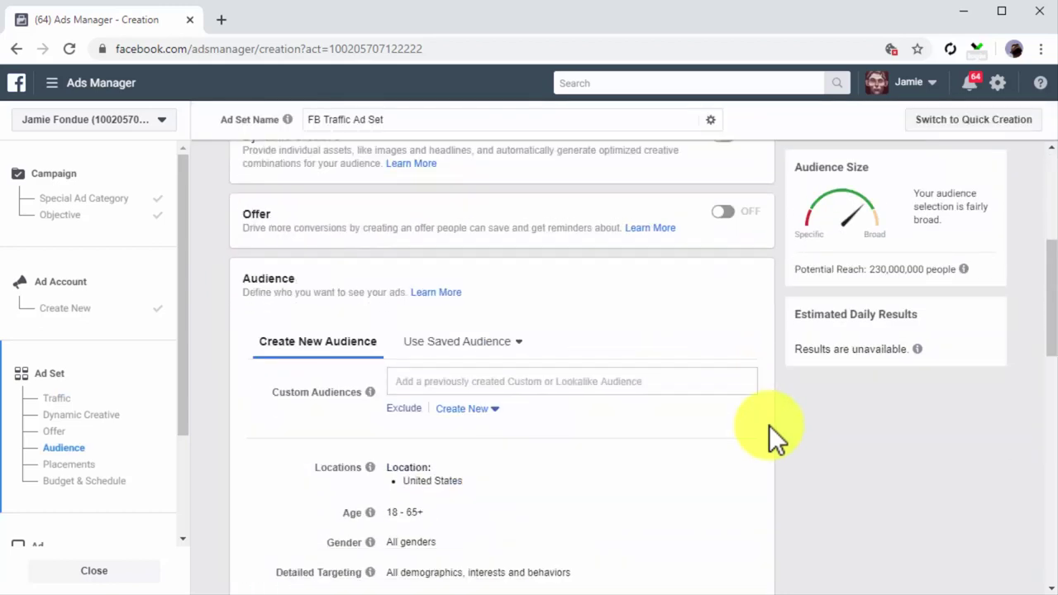
scroll(769, 424, down, 1)
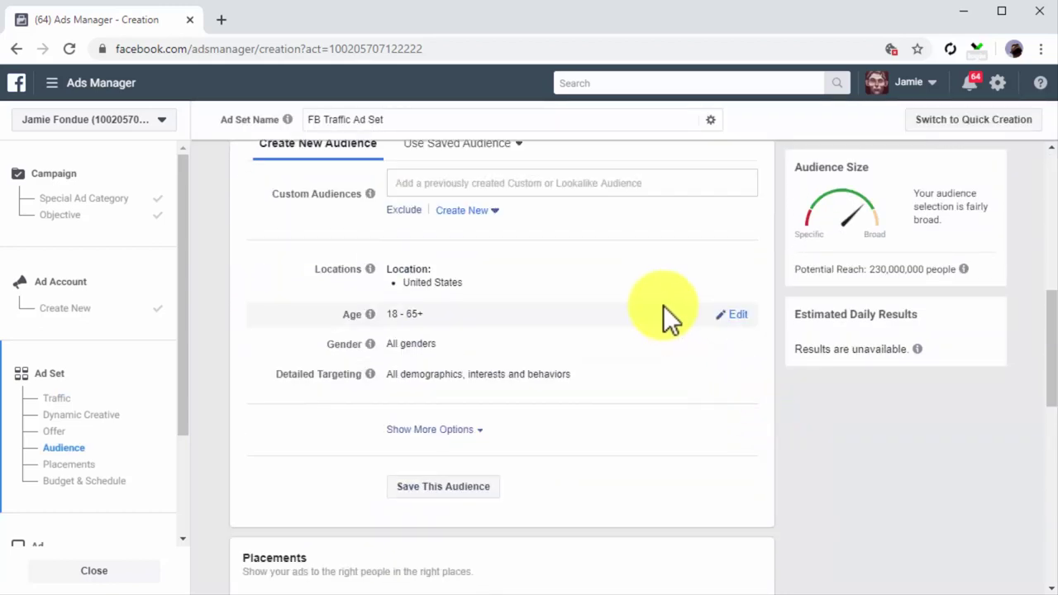
Add Canada alongside the United States in the location targeting.
click(731, 271)
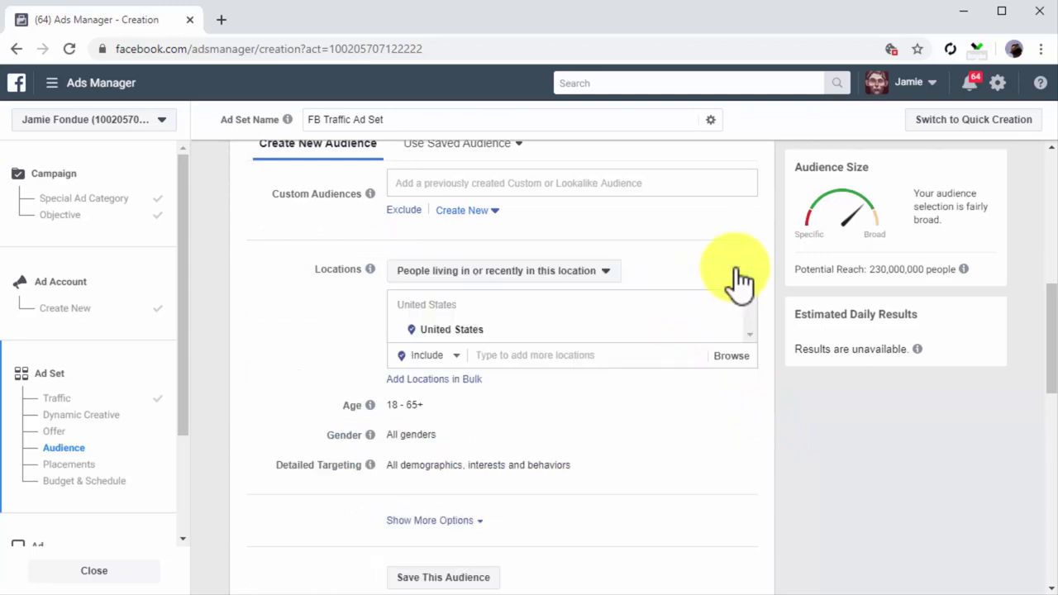
click(668, 350)
text(canada)
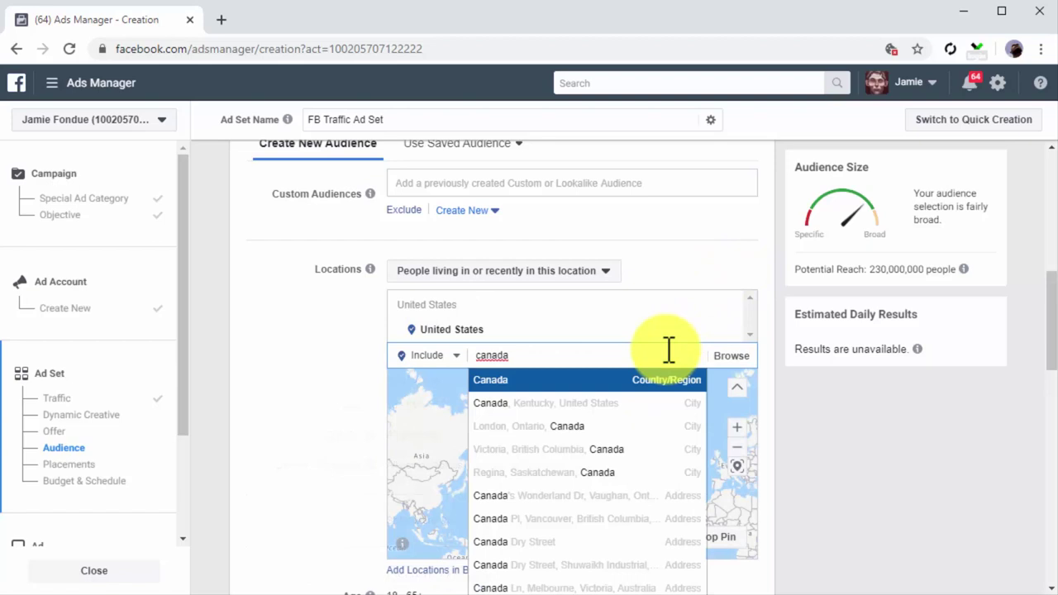
click(643, 379)
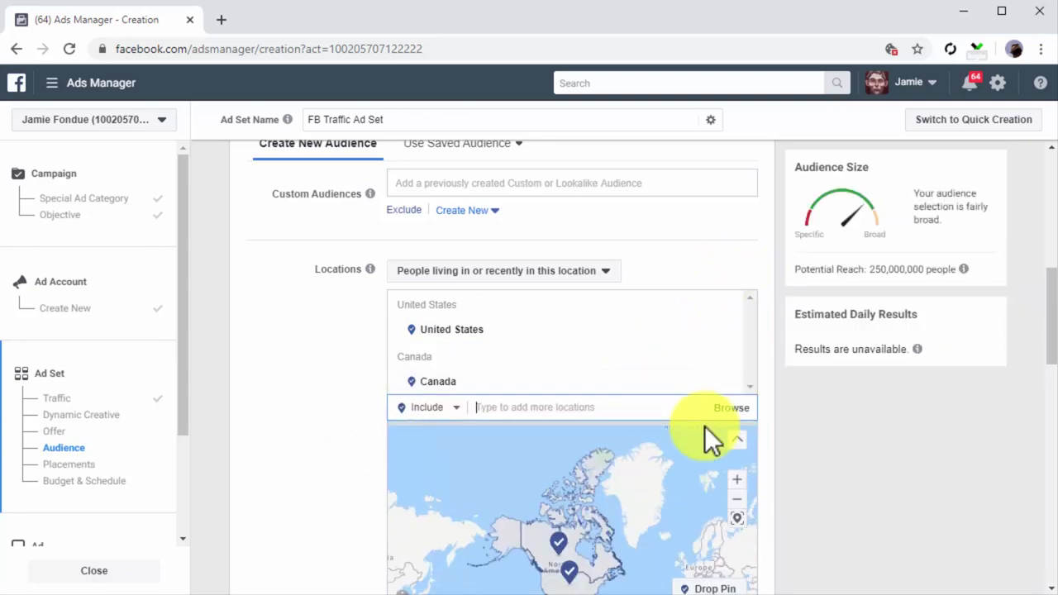
Set the age range to 24–55, keep all genders, and add the Eating Healthy interest.
scroll(774, 482, down, 3)
click(734, 403)
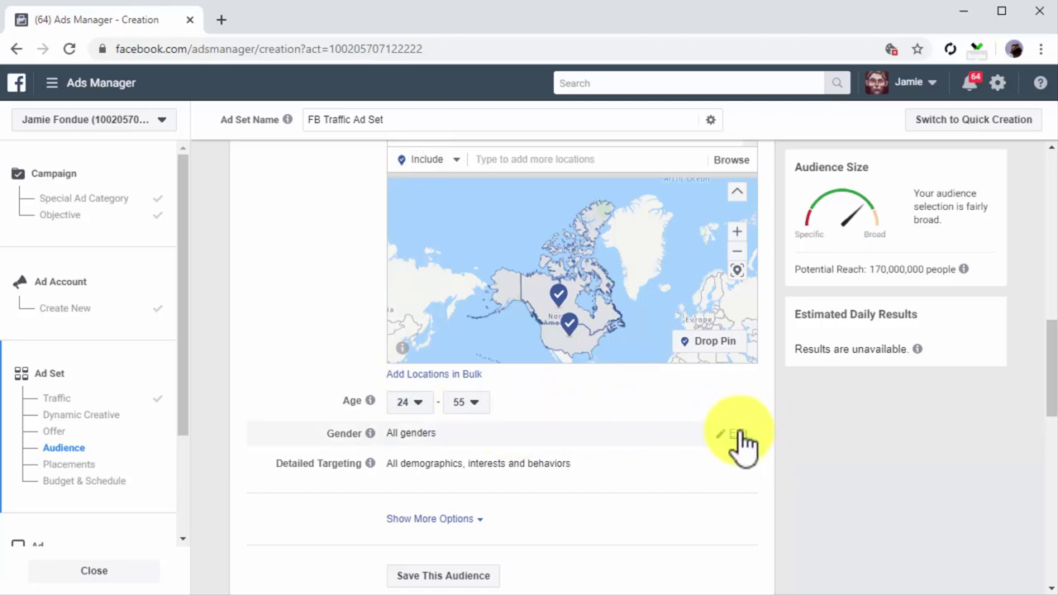
click(740, 432)
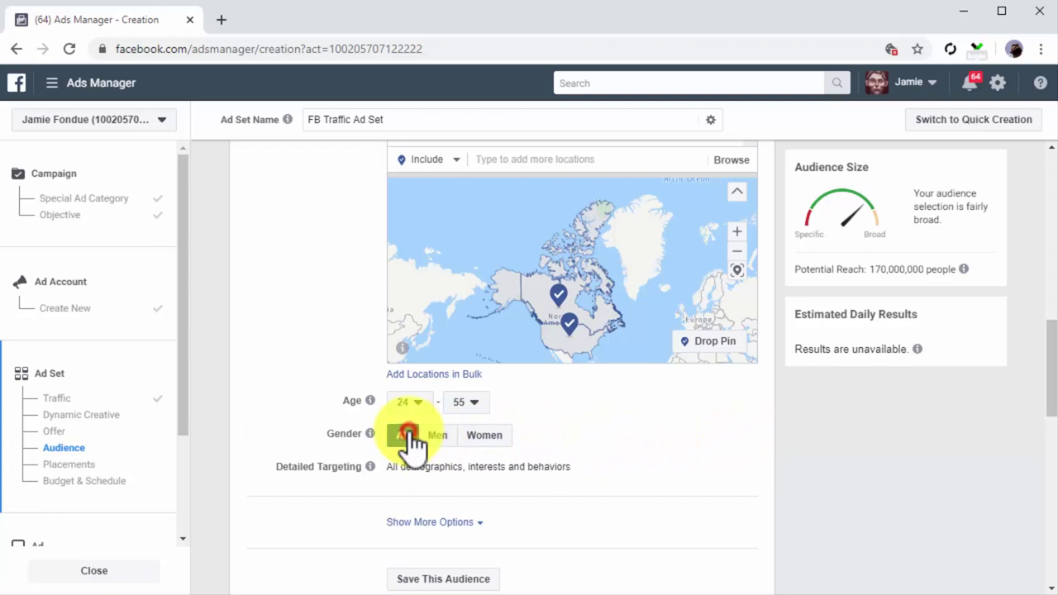
mouse_move(694, 462)
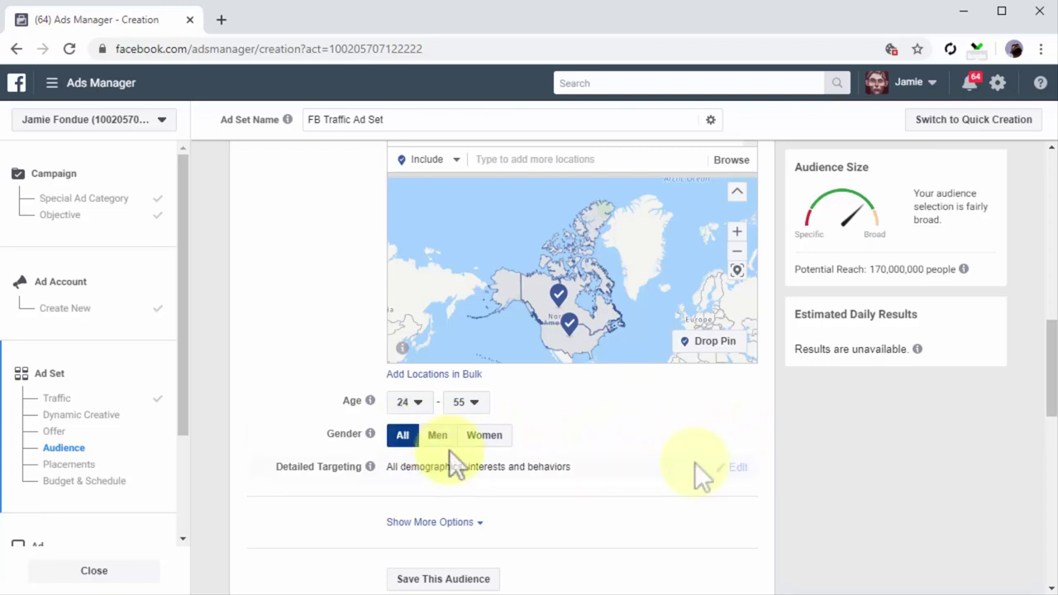
click(735, 464)
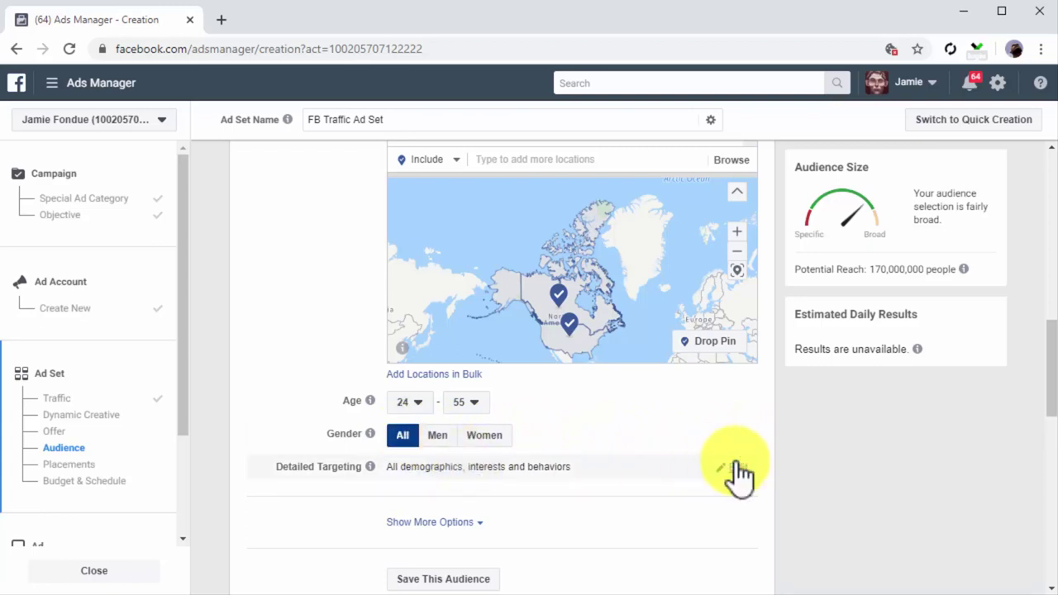
click(737, 465)
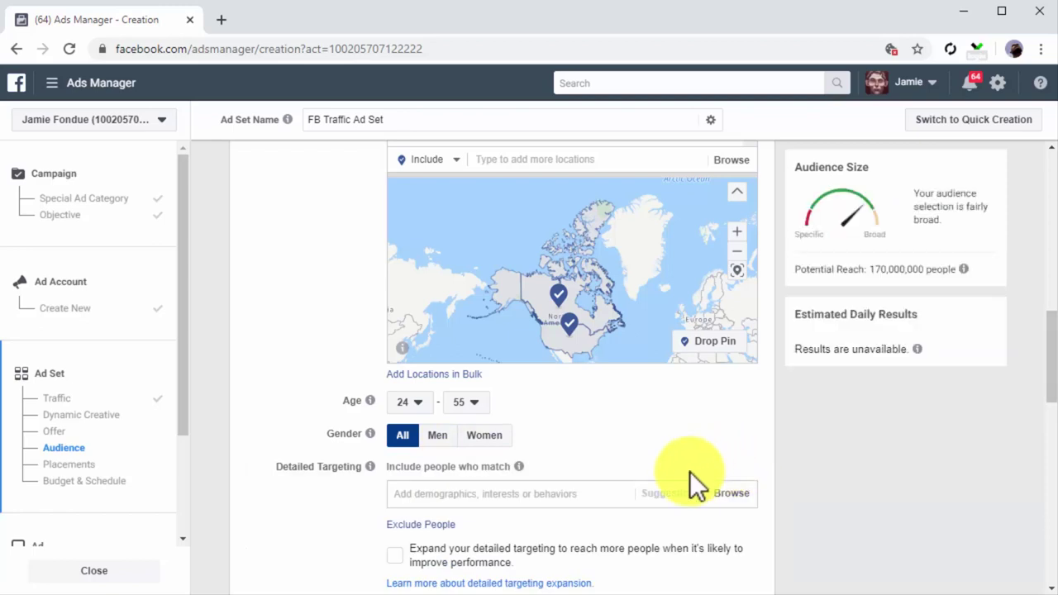
click(610, 494)
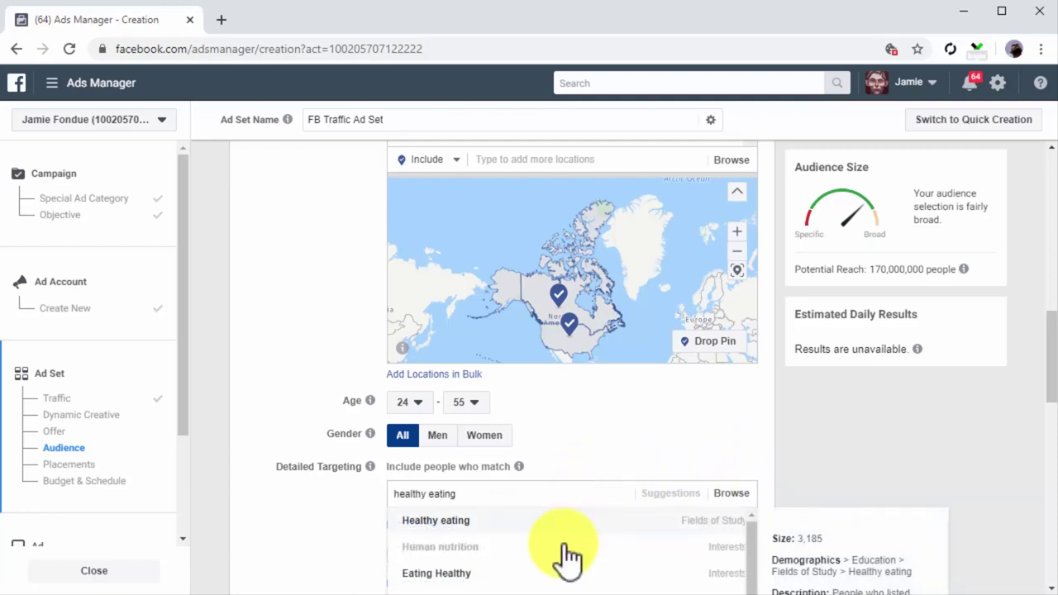
click(553, 573)
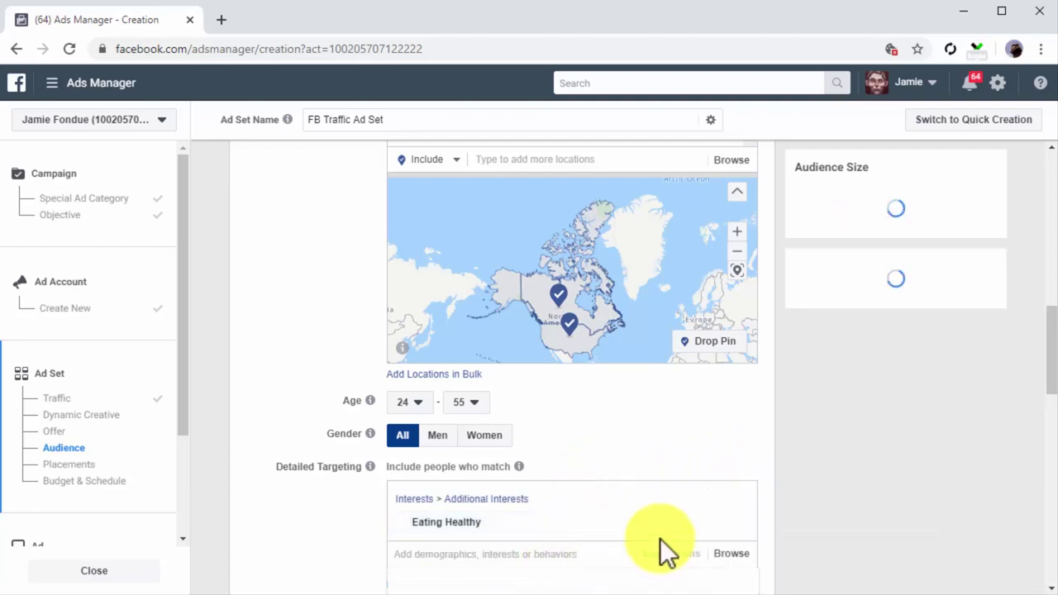
scroll(757, 514, down, 5)
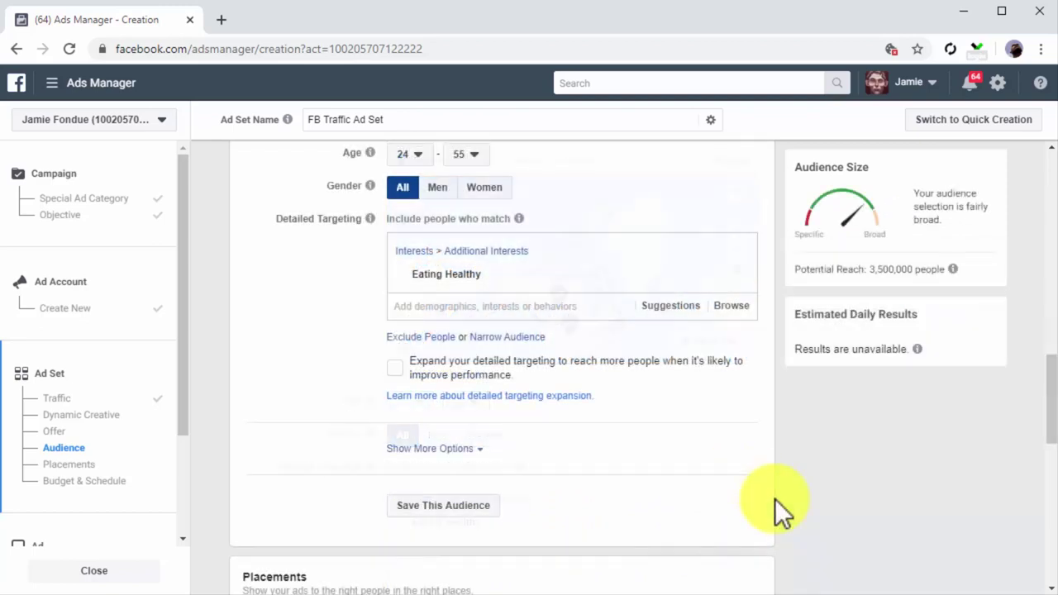
scroll(774, 498, down, 3)
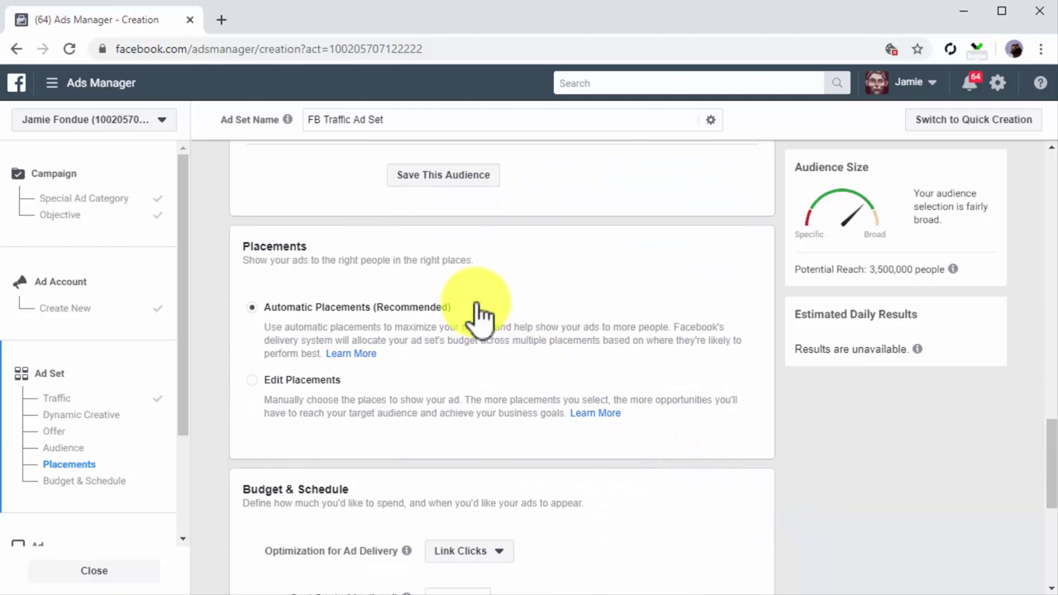
click(252, 307)
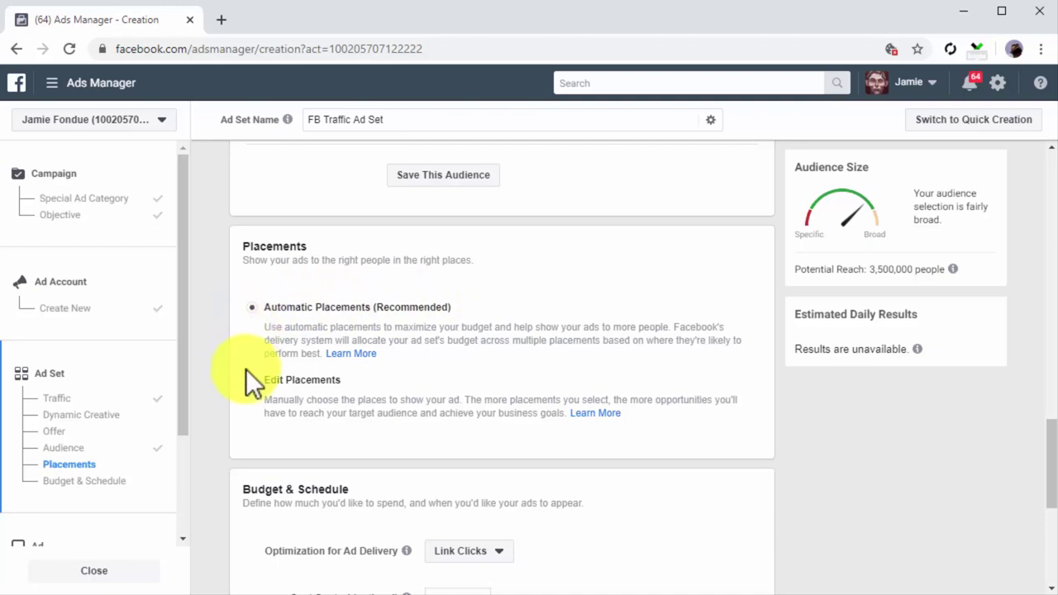
click(317, 388)
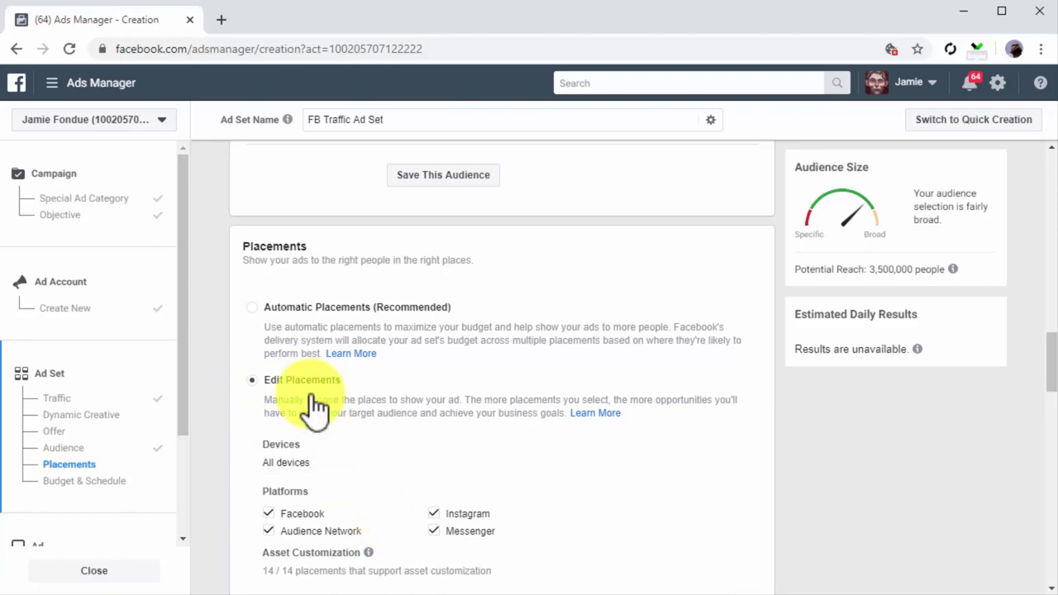
click(255, 308)
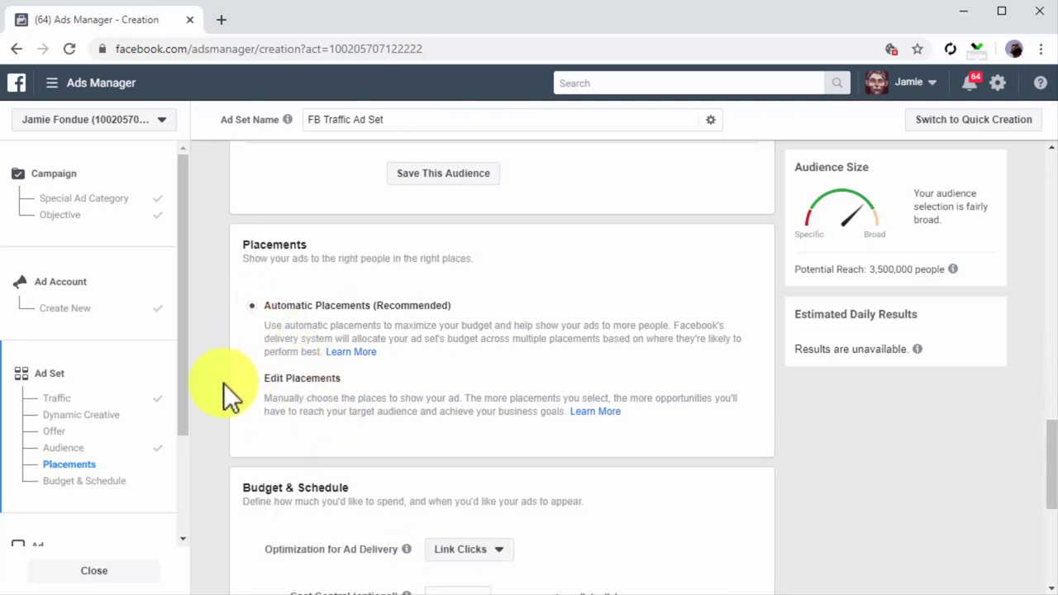
Keep a daily budget of $15.00 and cap cost per link click at 0.50.
scroll(231, 397, down, 1)
scroll(223, 383, down, 2)
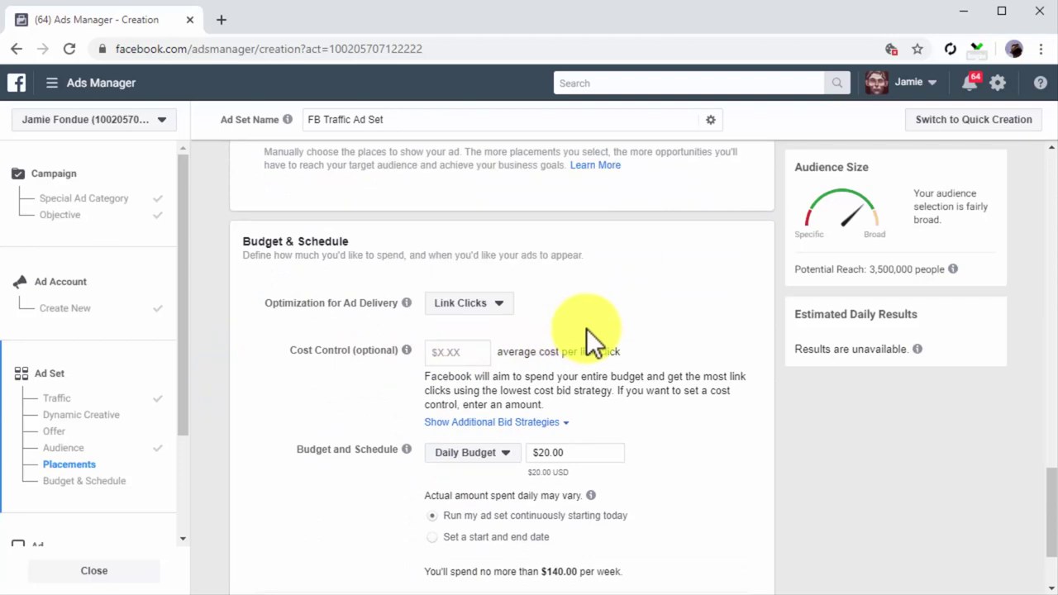
click(501, 454)
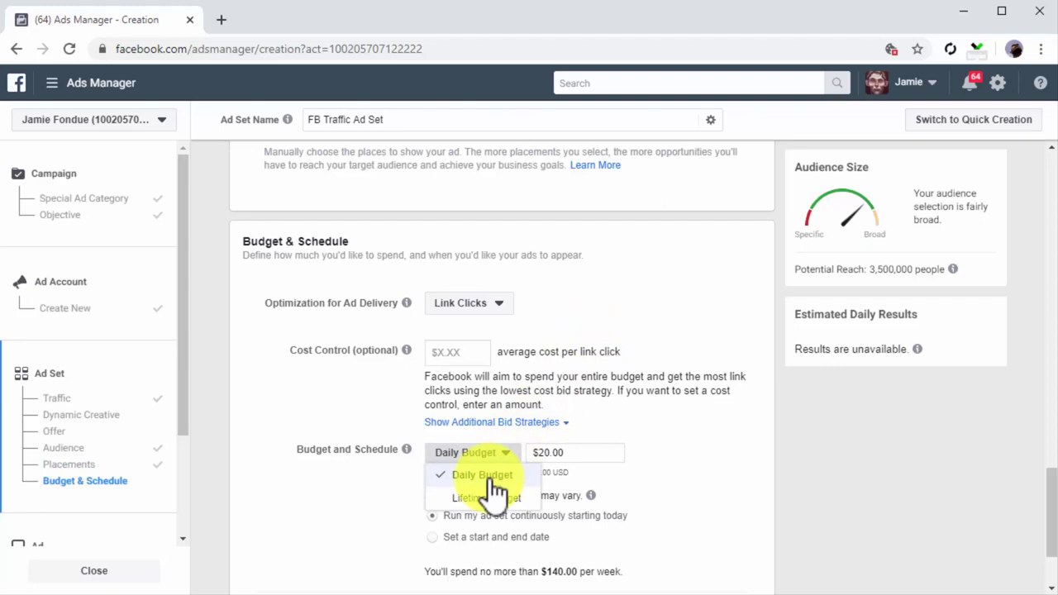
click(489, 476)
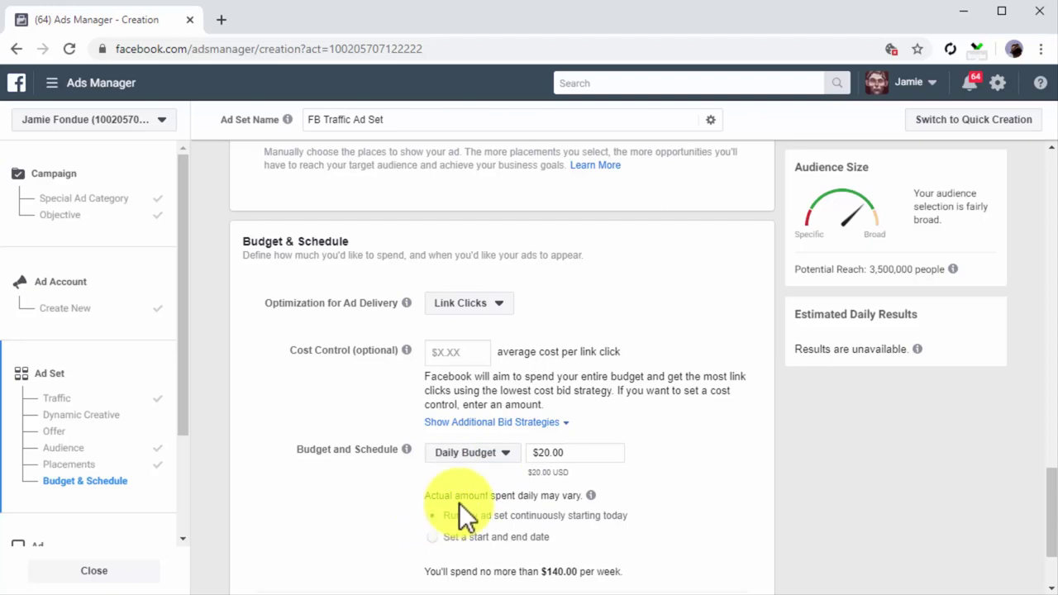
drag(530, 452, 570, 458)
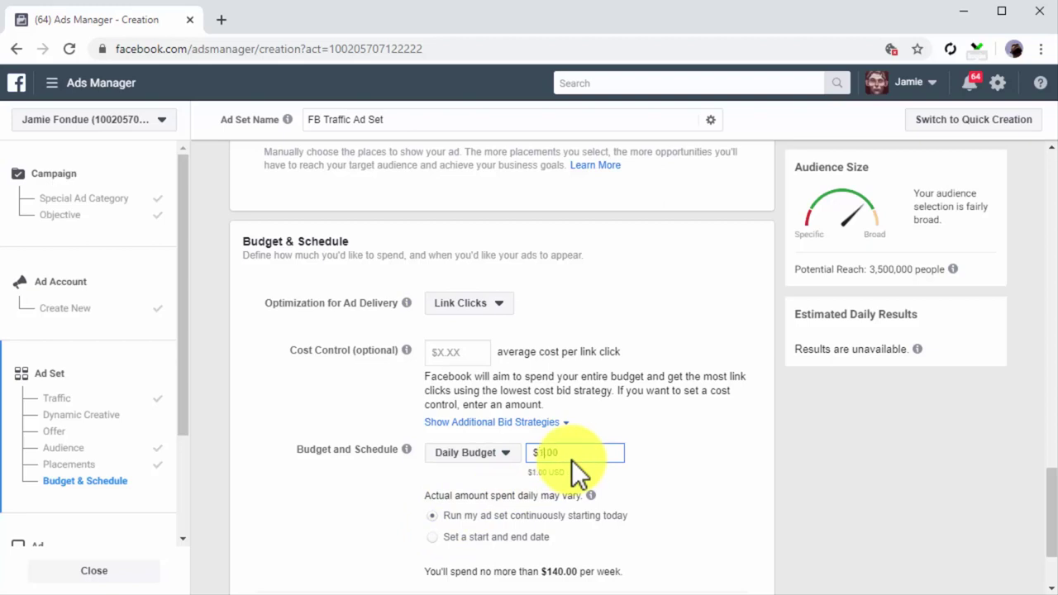
click(456, 354)
text(0)
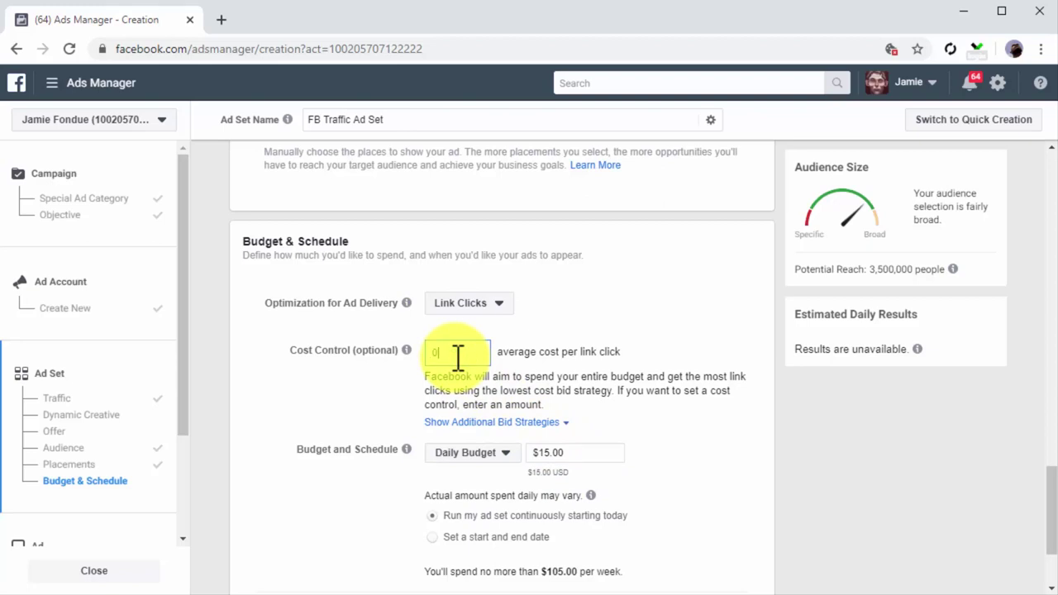
text(.50)
scroll(639, 439, down, 2)
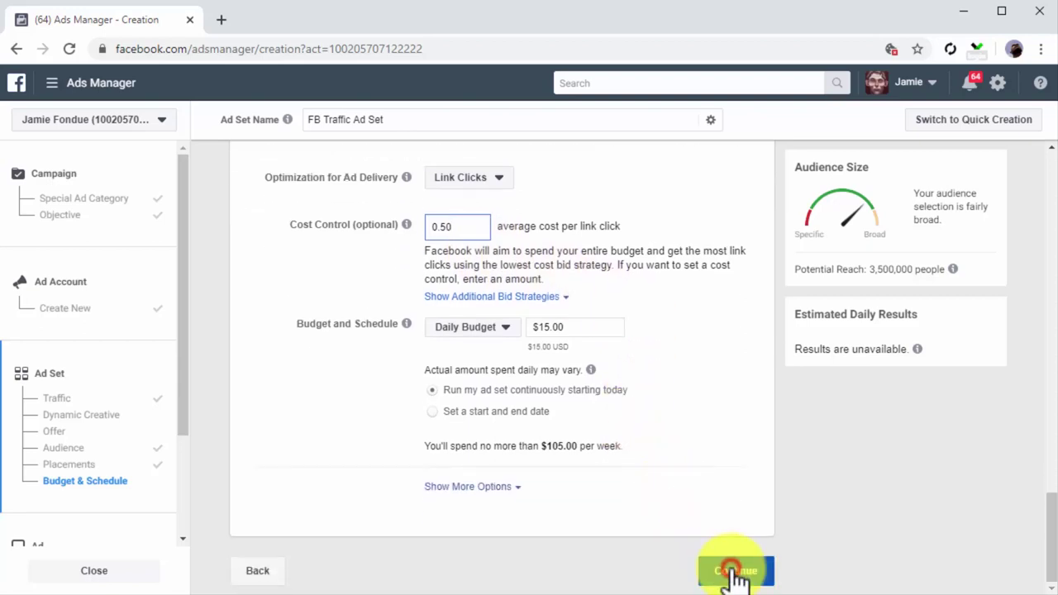
Continue to the ad, name it 'FB Traffic Ad', and select the Diabetes Care Made Easy 2.0 Page.
click(734, 576)
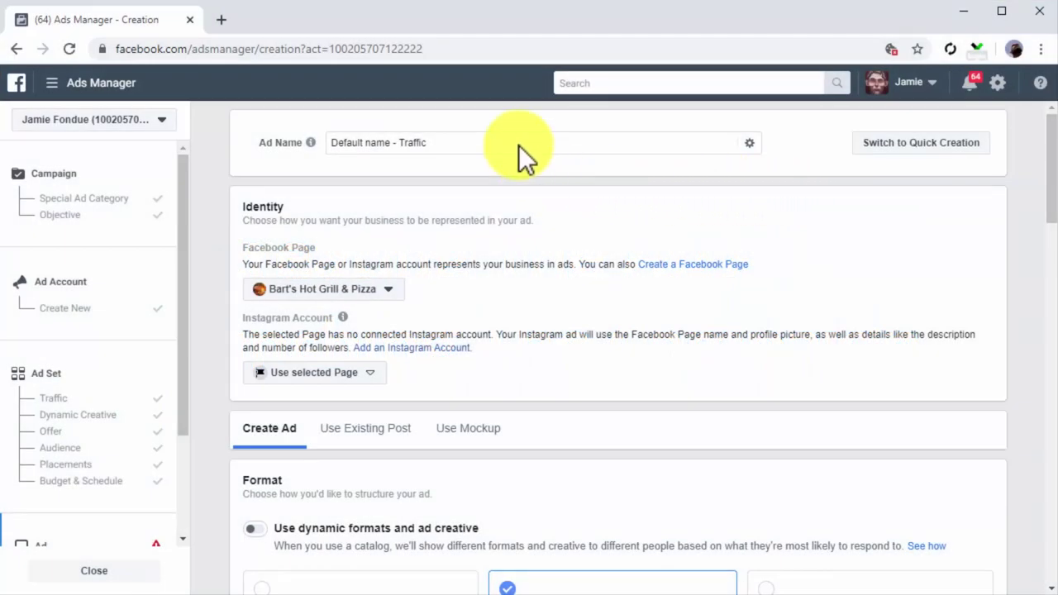
click(518, 144)
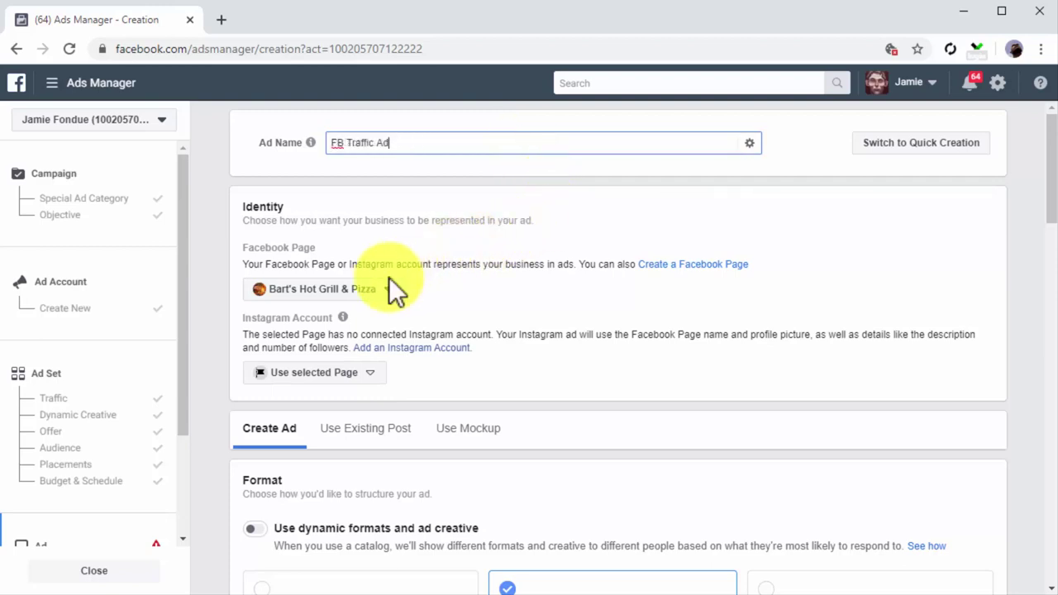
click(385, 289)
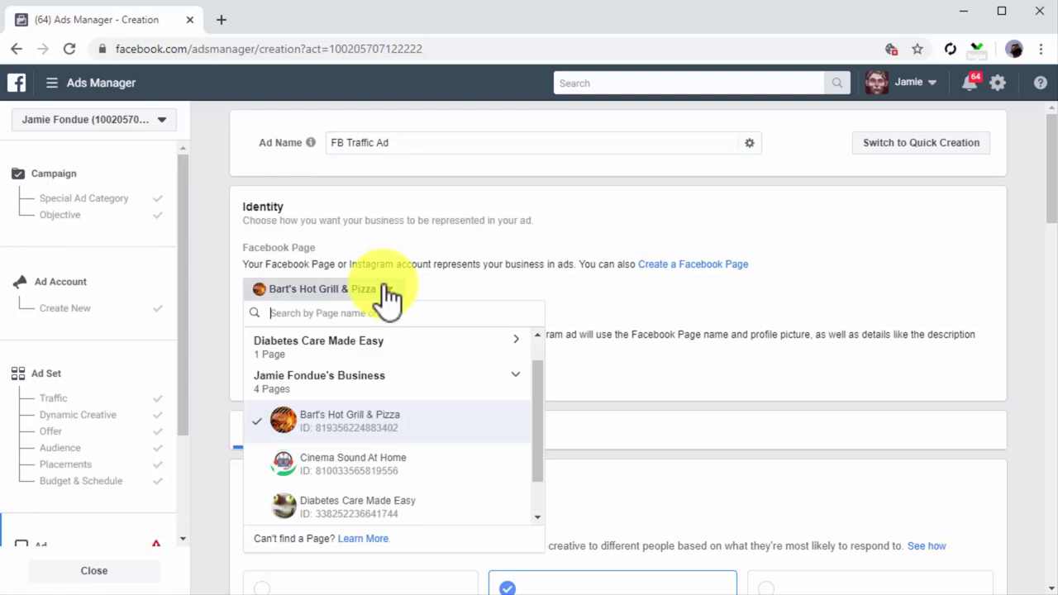
scroll(463, 372, down, 5)
click(446, 388)
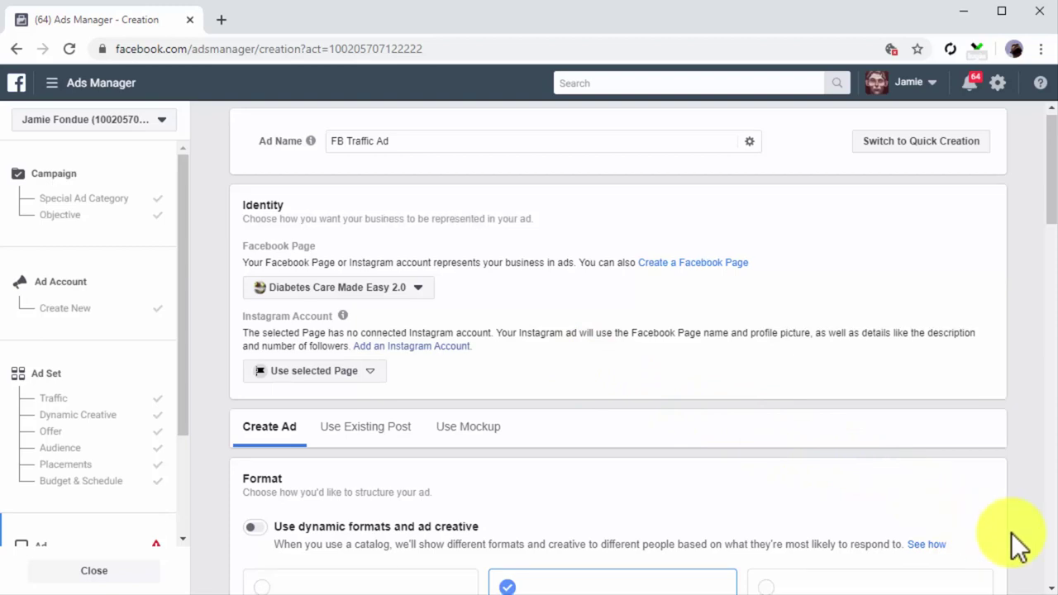
Add the healthy-food photo as the ad's single image through Add Media > Add Image.
scroll(1010, 533, down, 2)
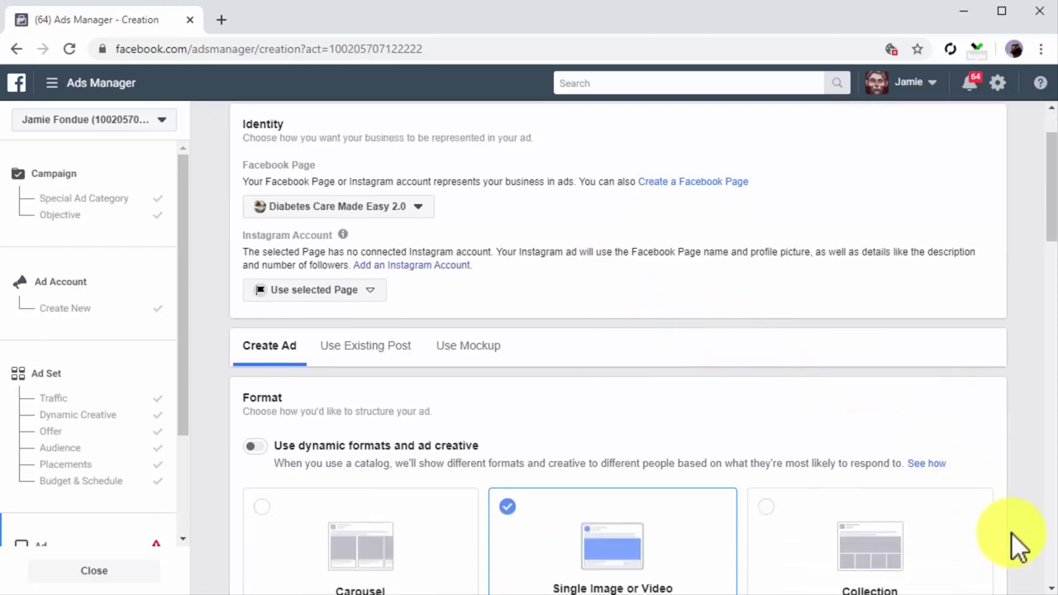
scroll(1011, 532, down, 1)
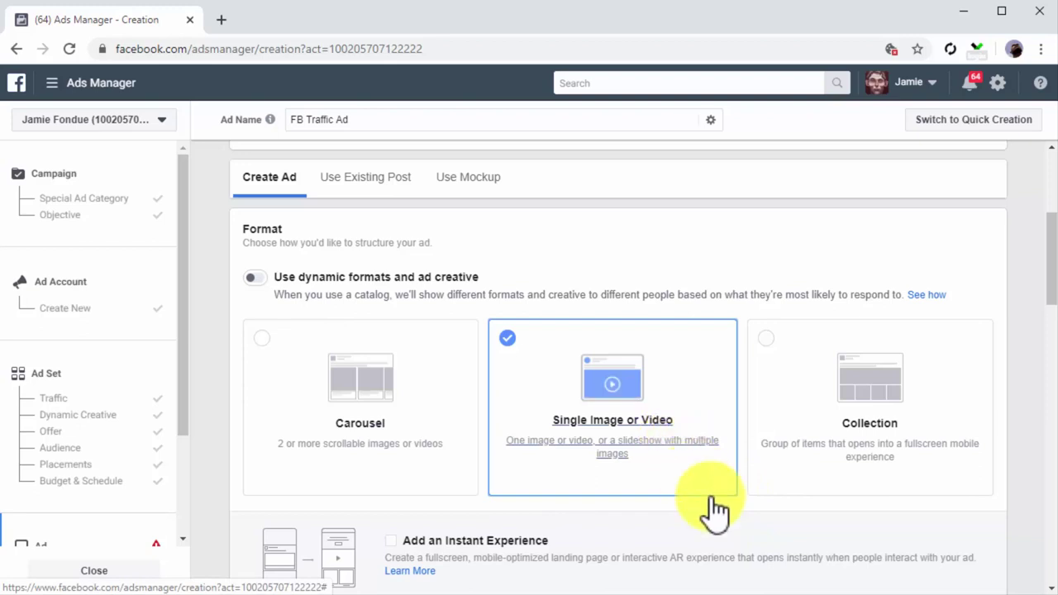
scroll(719, 518, down, 3)
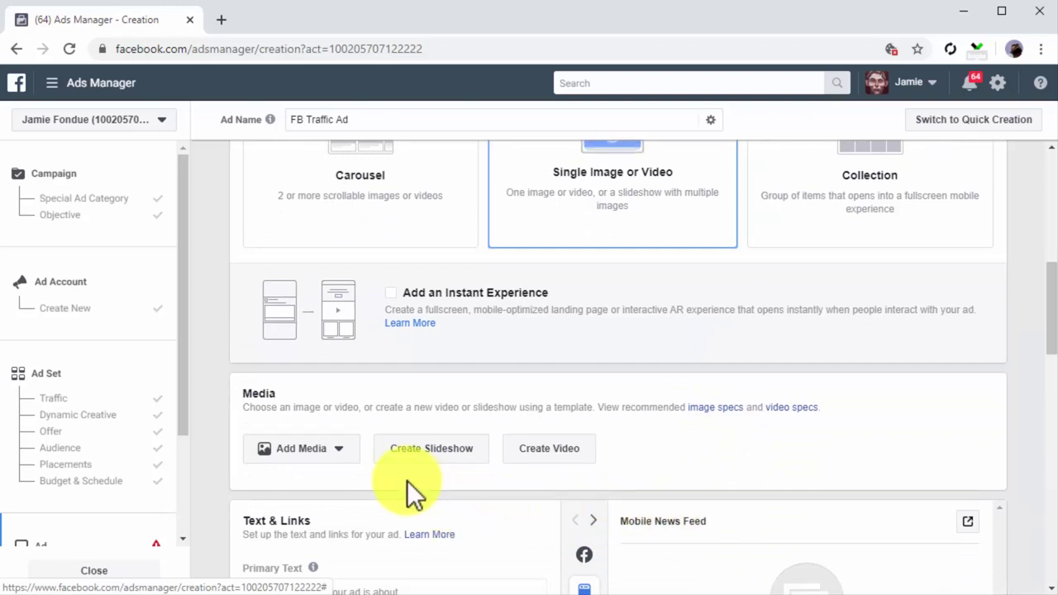
click(328, 473)
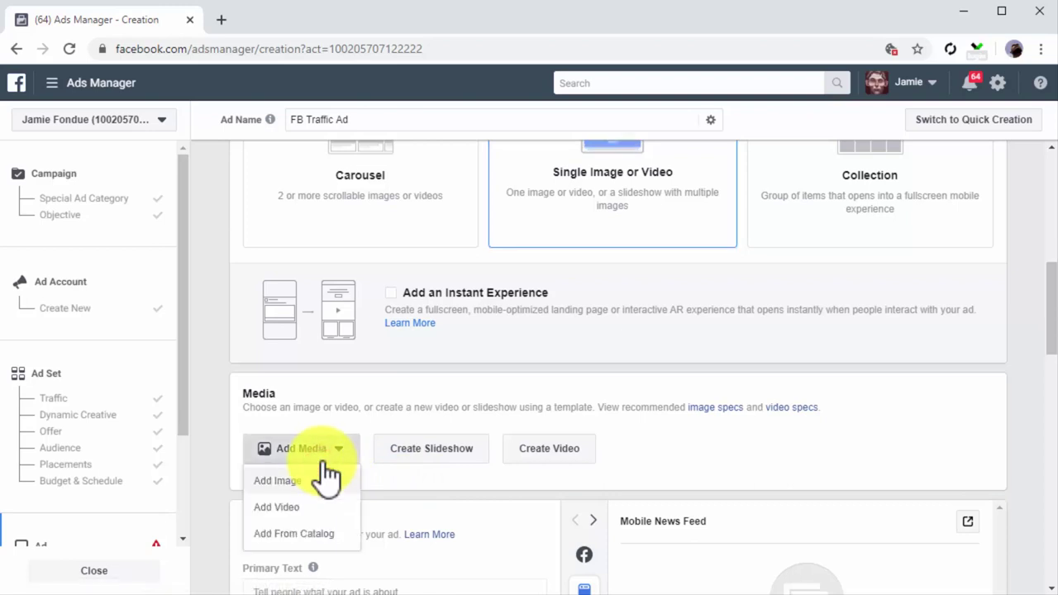
click(319, 479)
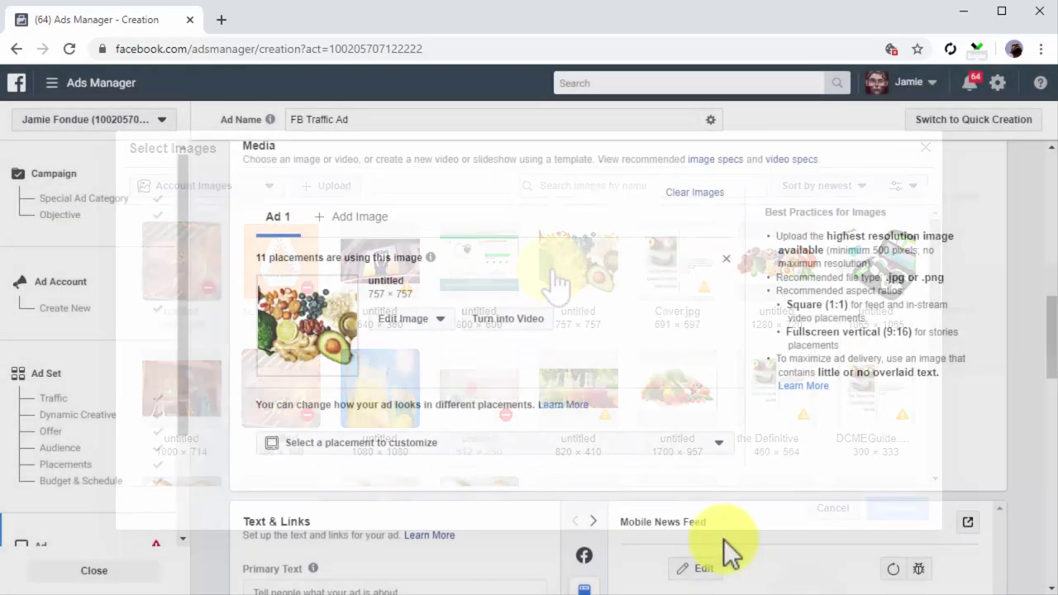
scroll(722, 554, down, 2)
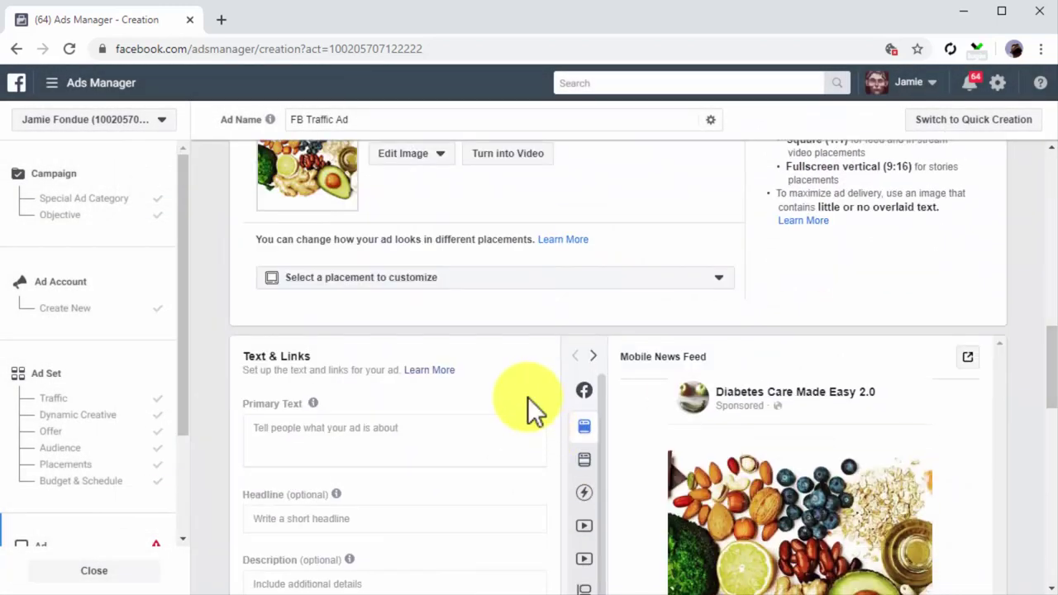
scroll(529, 400, down, 1)
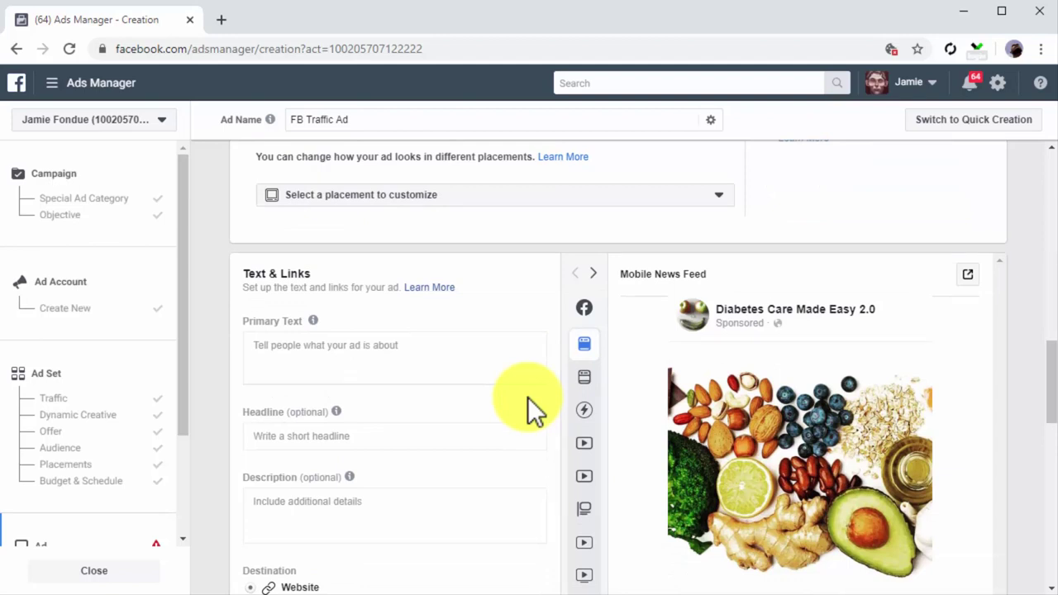
click(475, 357)
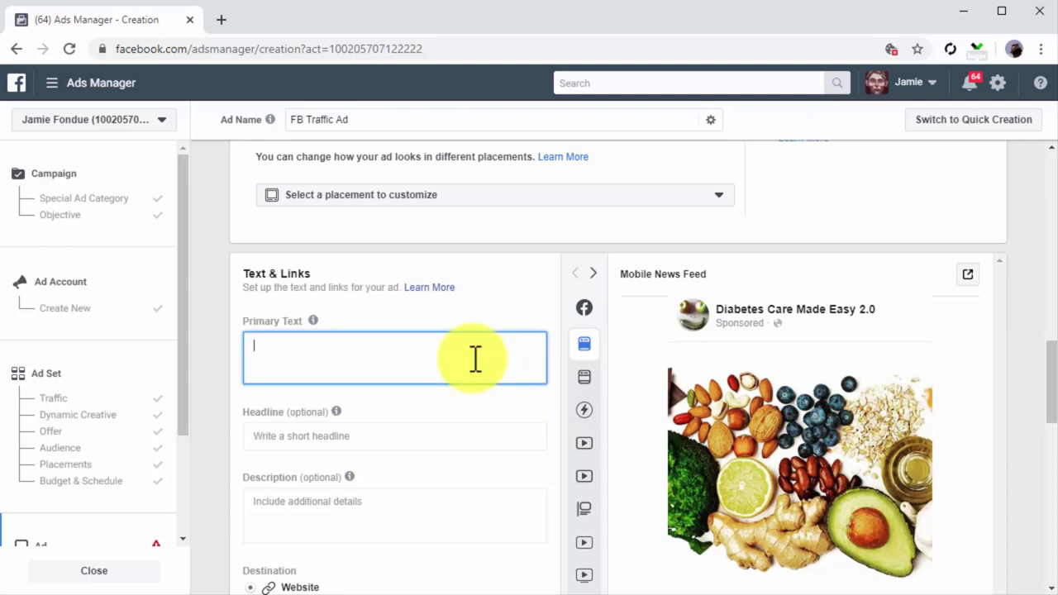
text(Get daily healthy eating tips and lifestyle hacks)
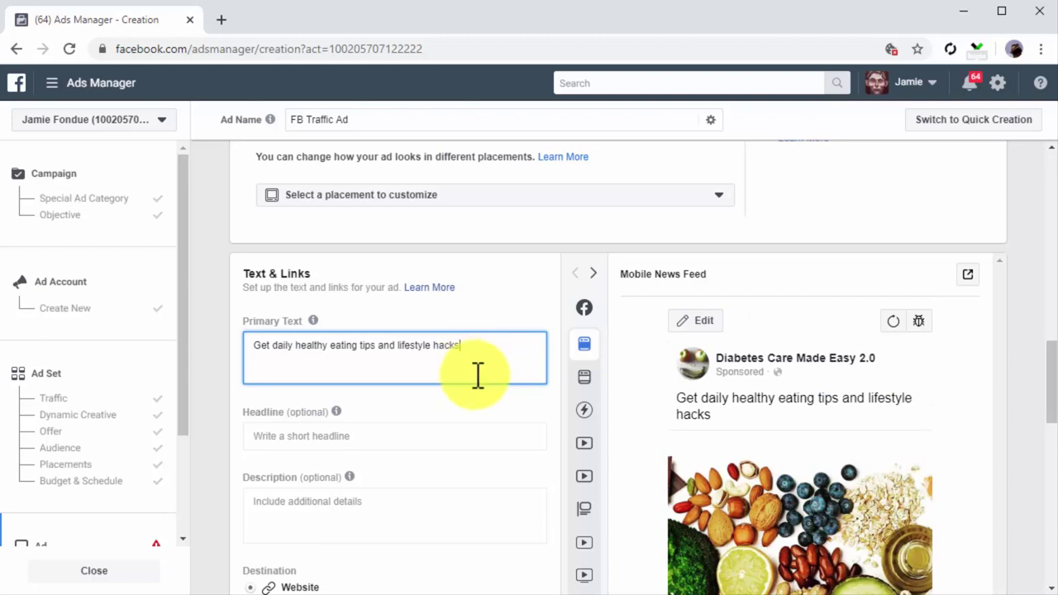
click(496, 437)
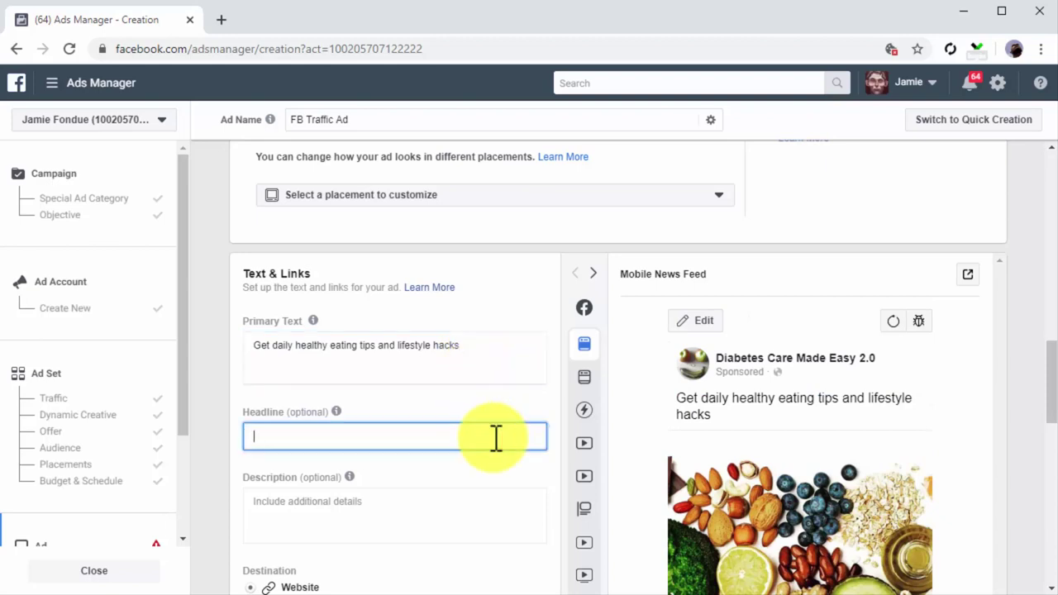
text(Visit the new Diabetes Care Made Easy Site)
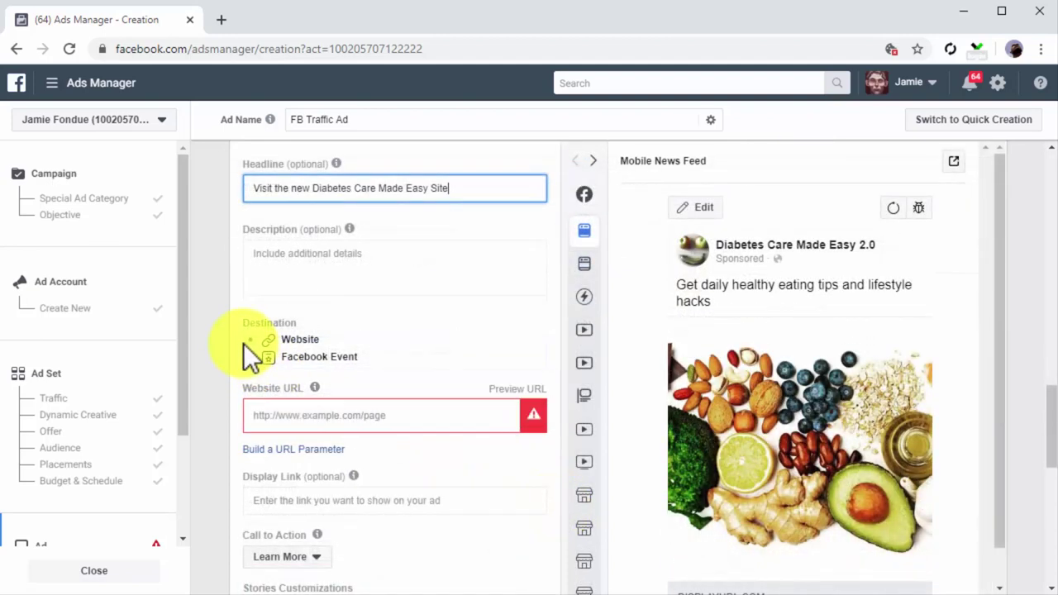
click(247, 341)
click(293, 425)
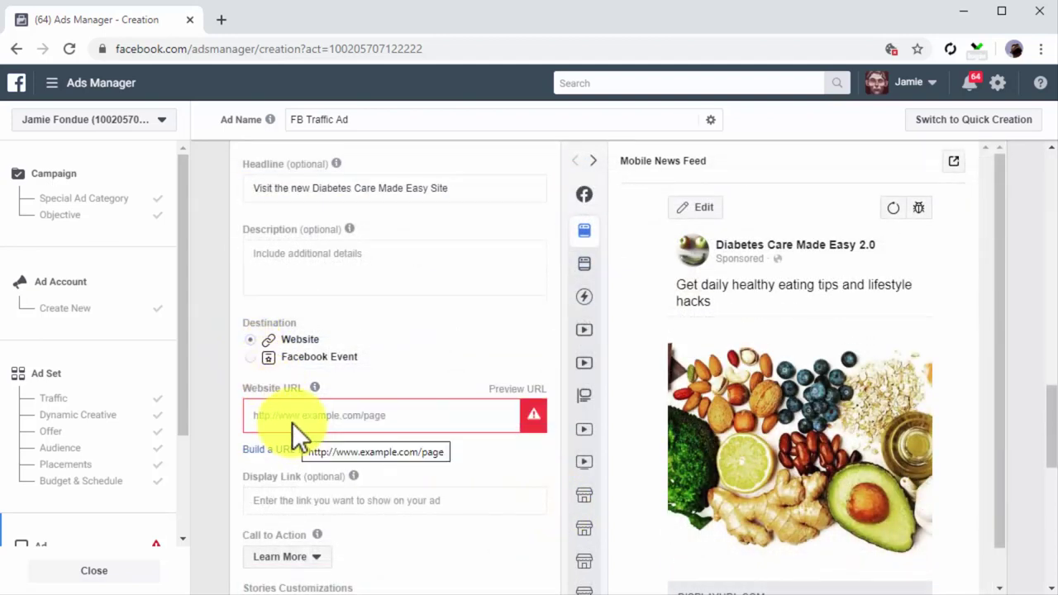
key(ctrl+v)
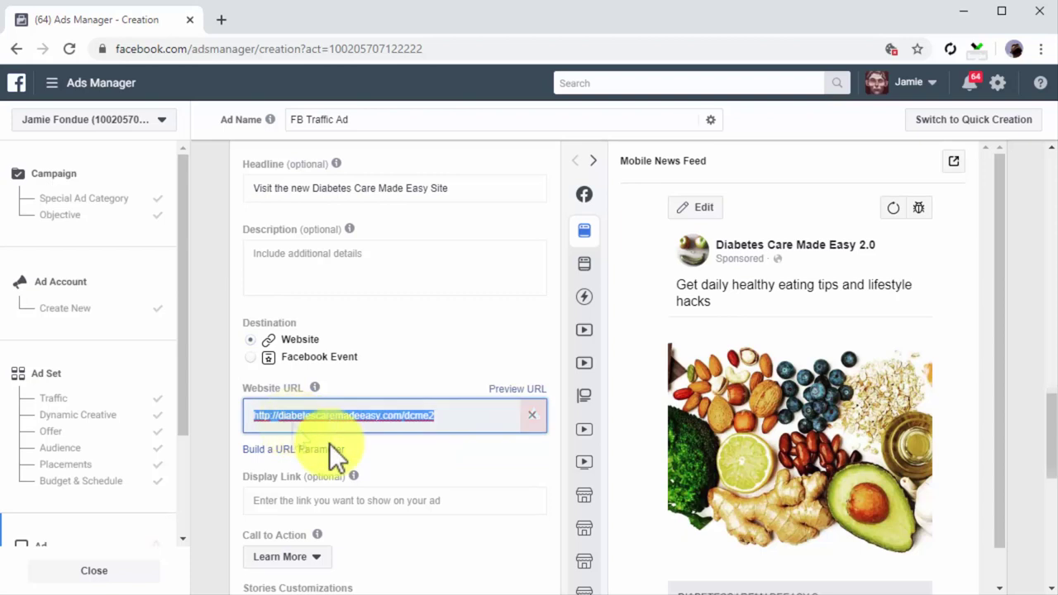
Set the ad's Call to Action to No Button.
scroll(456, 521, down, 1)
scroll(456, 522, down, 1)
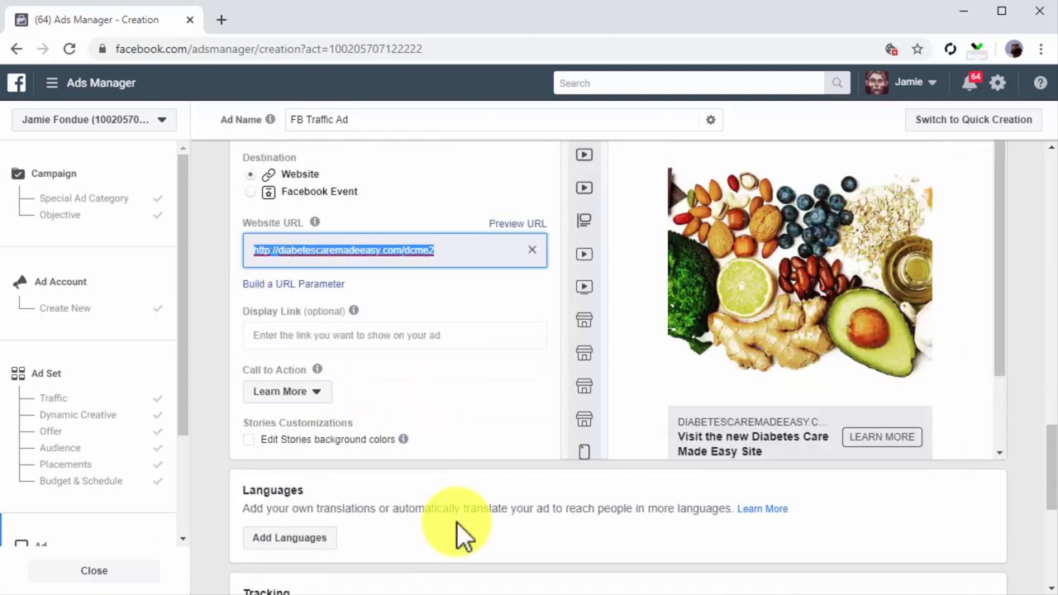
click(319, 396)
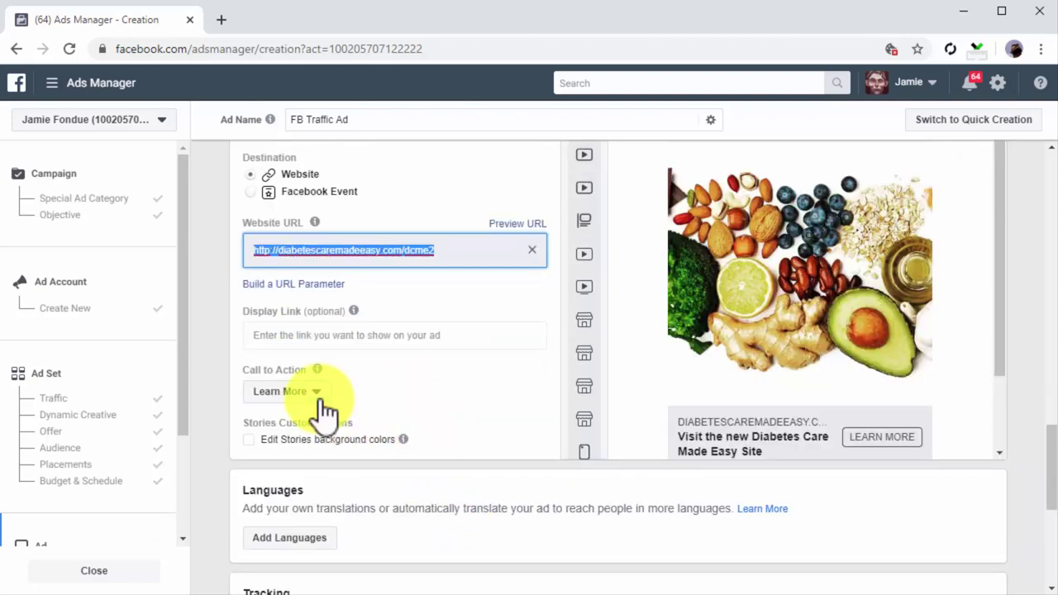
click(323, 397)
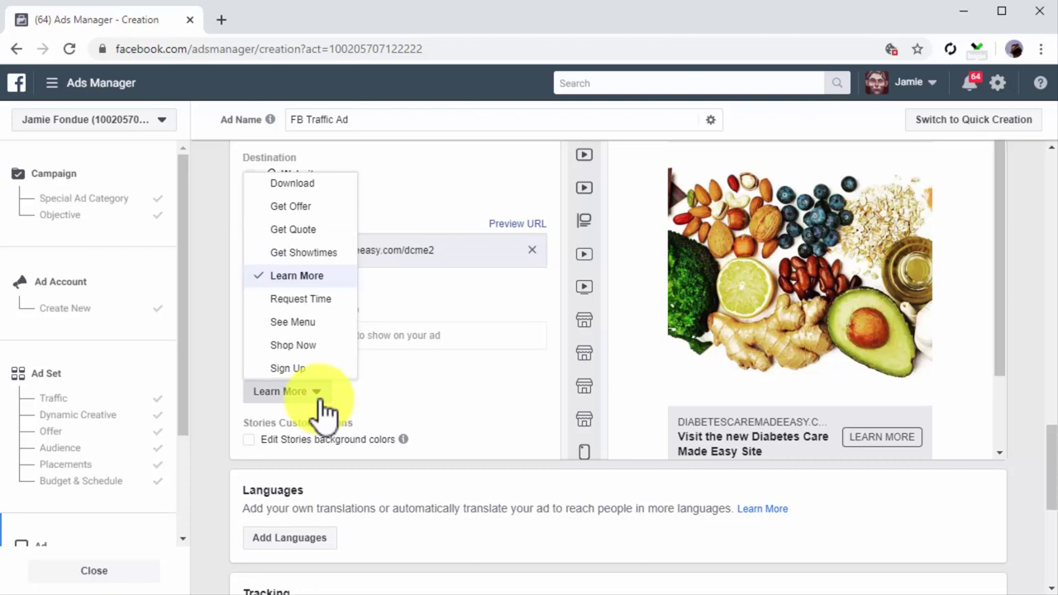
scroll(307, 378, down, 3)
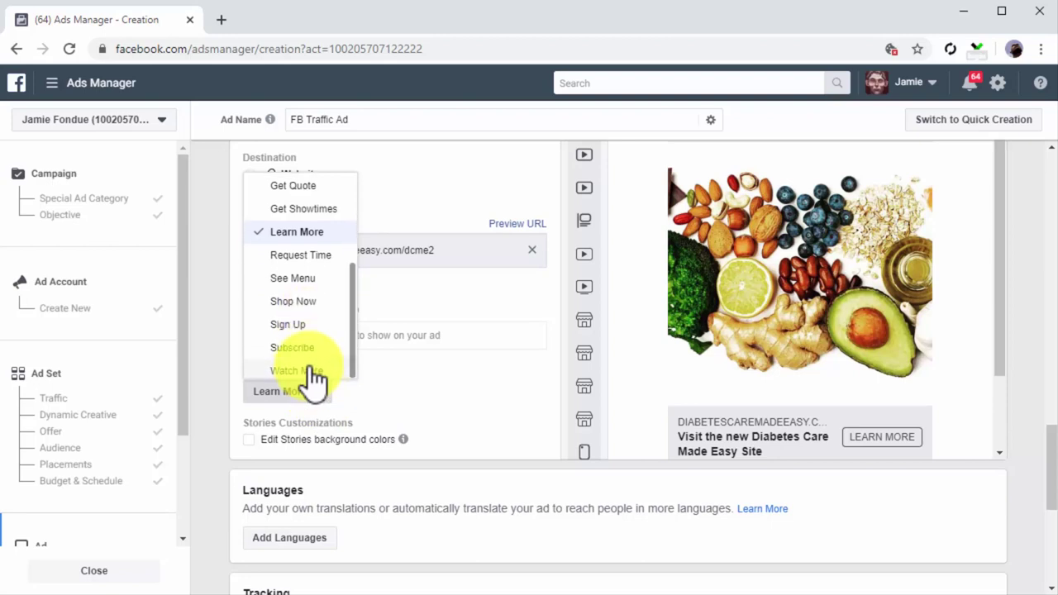
scroll(314, 381, up, 3)
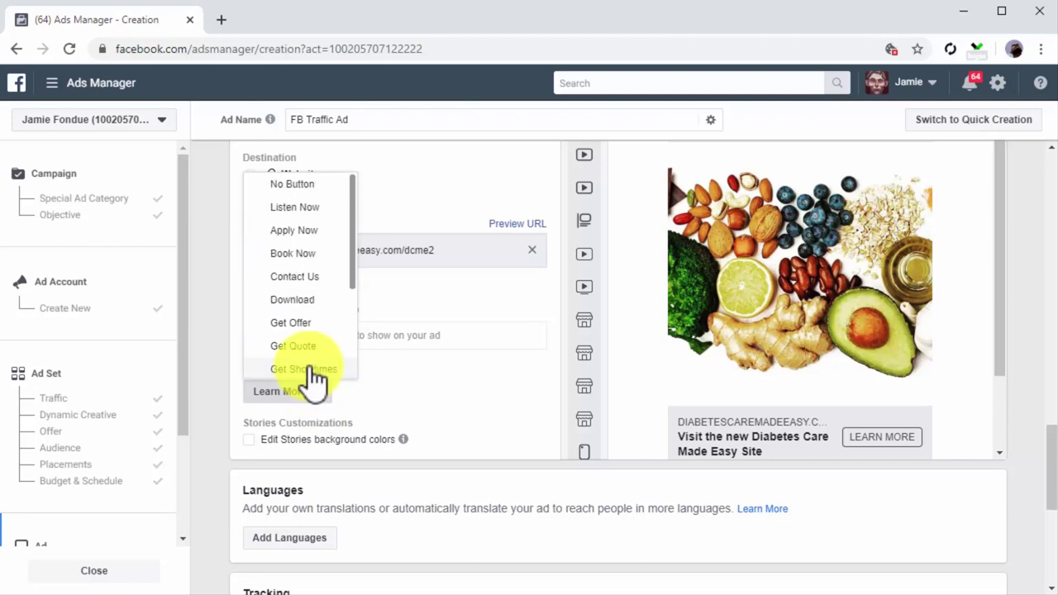
click(295, 184)
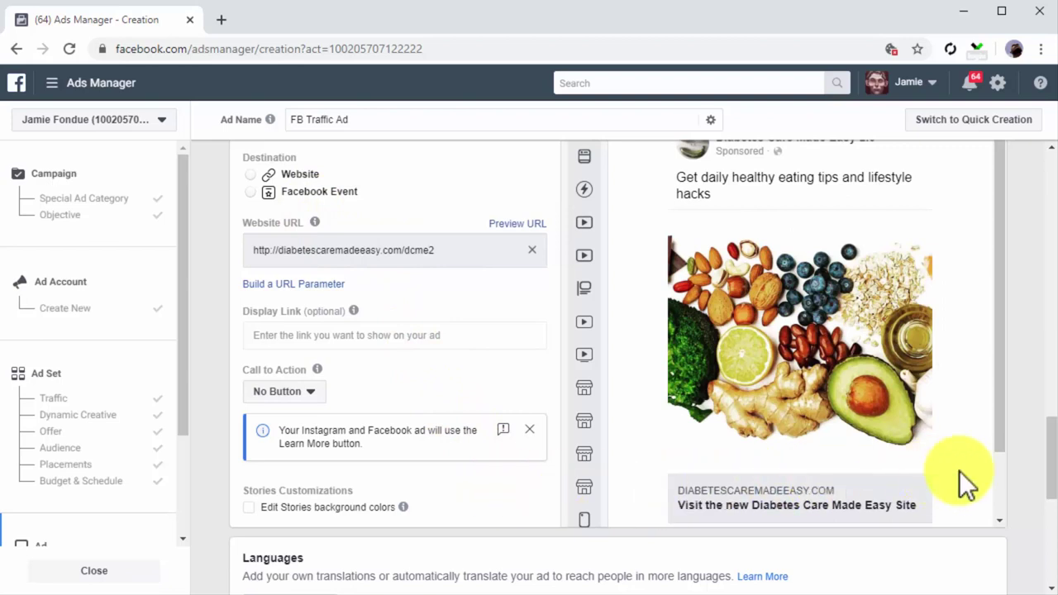
Open the Review Before Confirming summary from the bottom of the ad form.
scroll(1015, 475, up, 2)
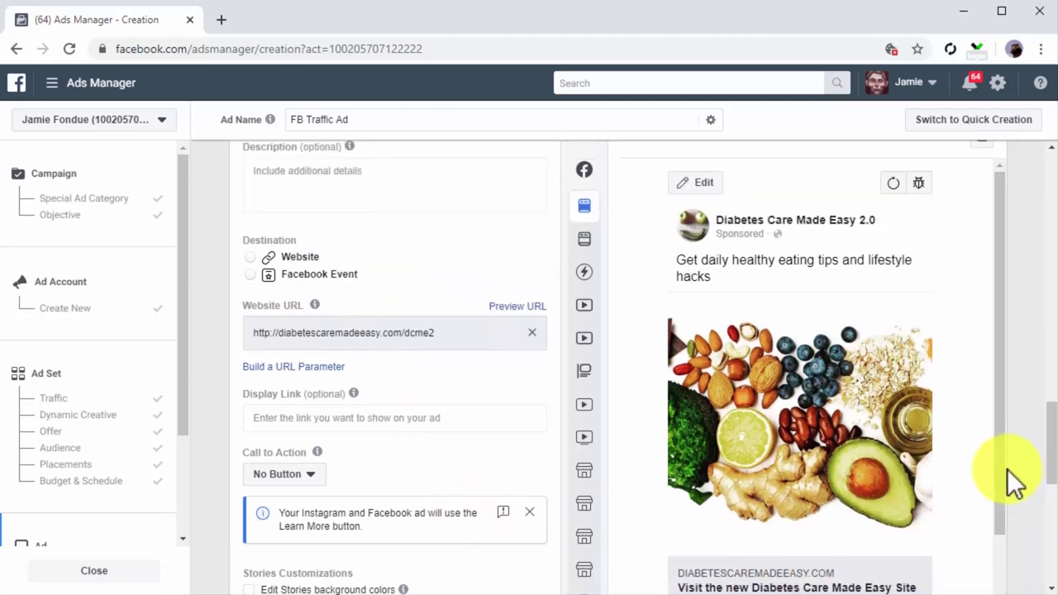
scroll(1025, 434, down, 2)
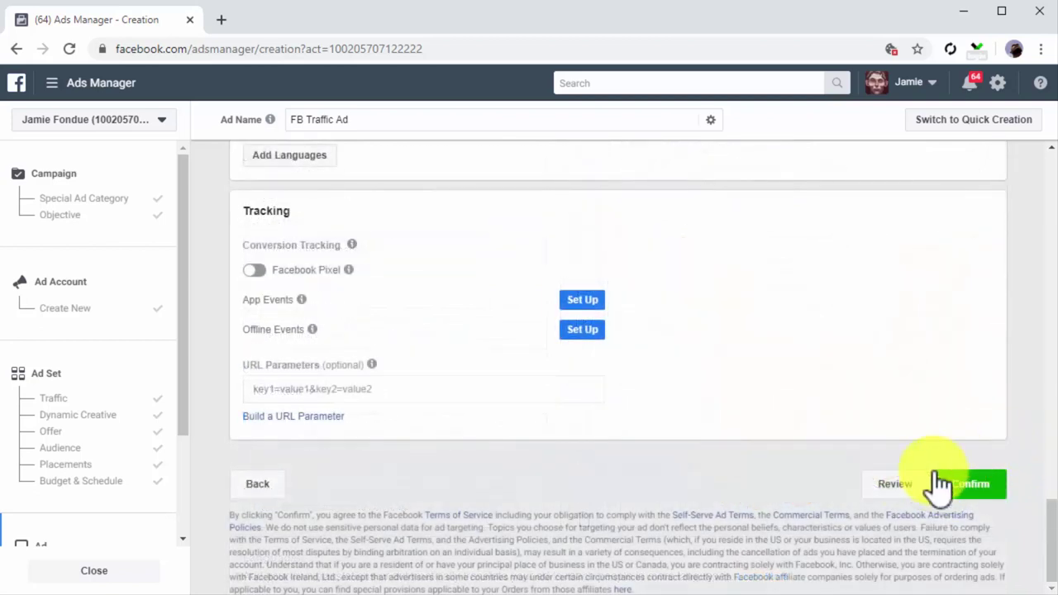
click(907, 485)
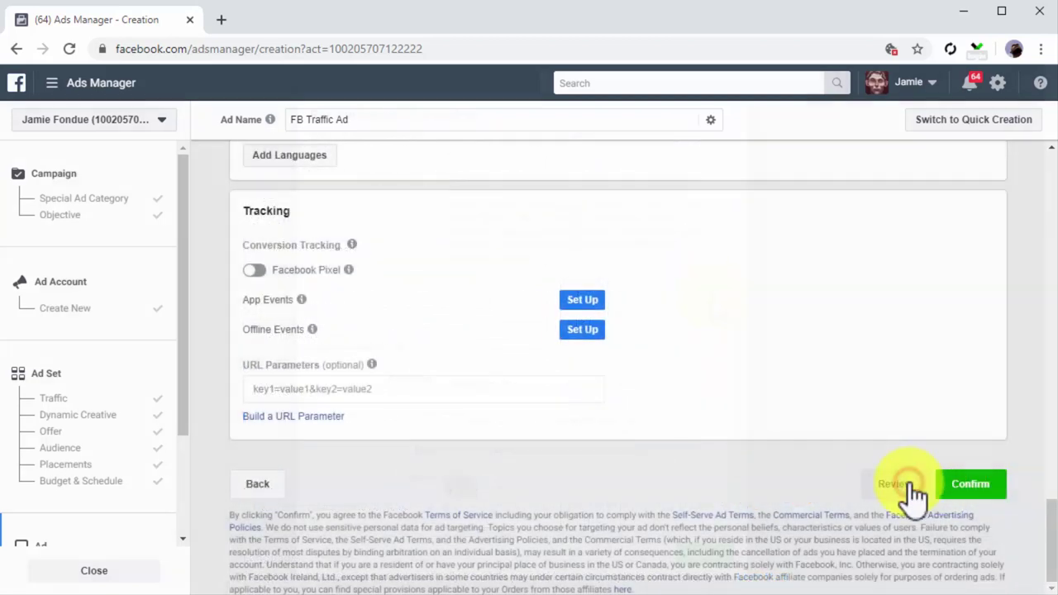